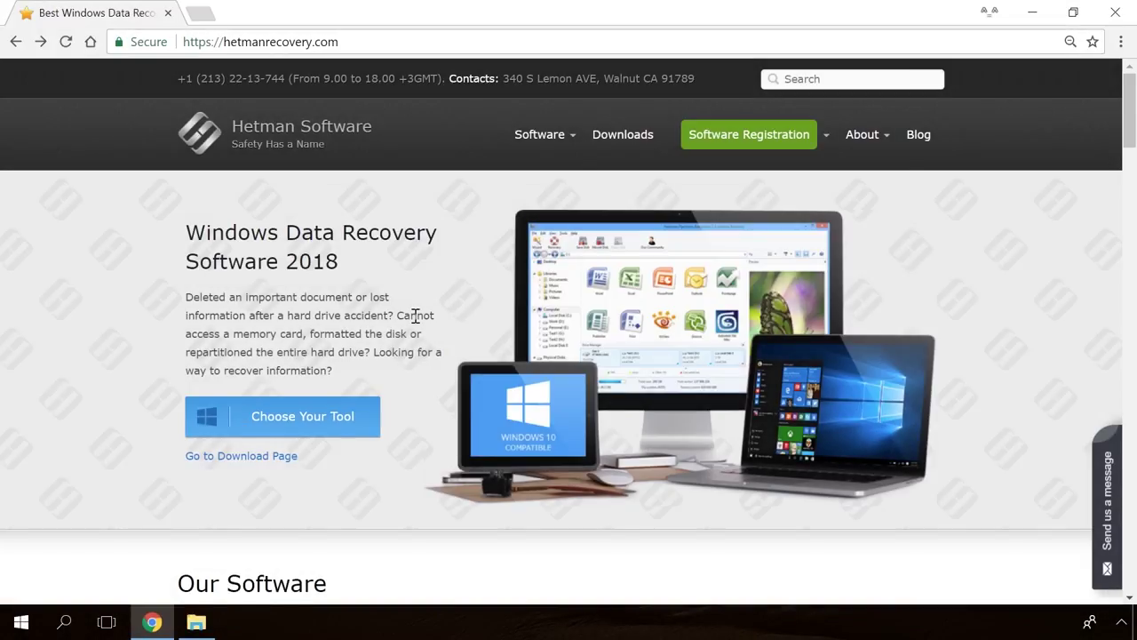
Step: Open the Partition Recovery 2.8 product page from the Our Software section and start its free download
scroll(415, 315, down, 17)
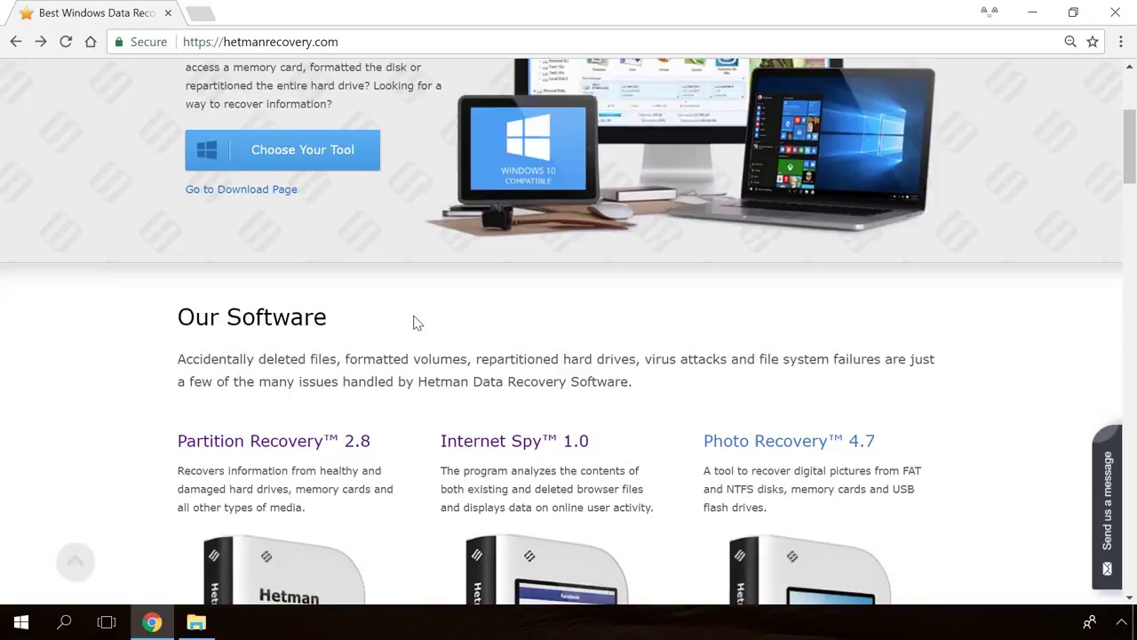
scroll(415, 322, up, 13)
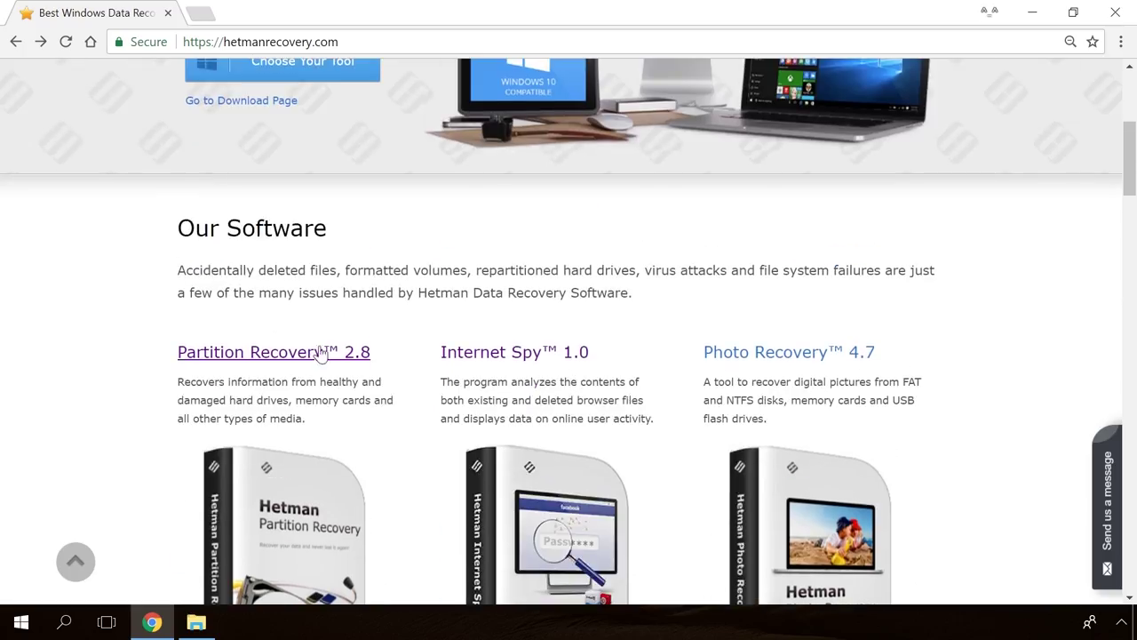
click(322, 354)
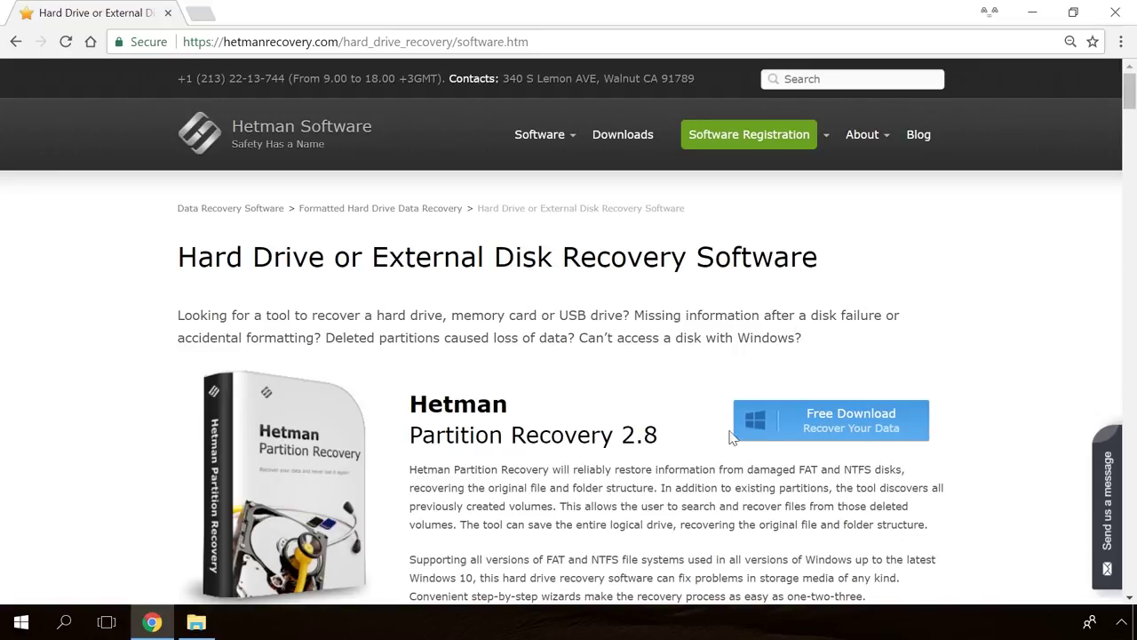
click(819, 426)
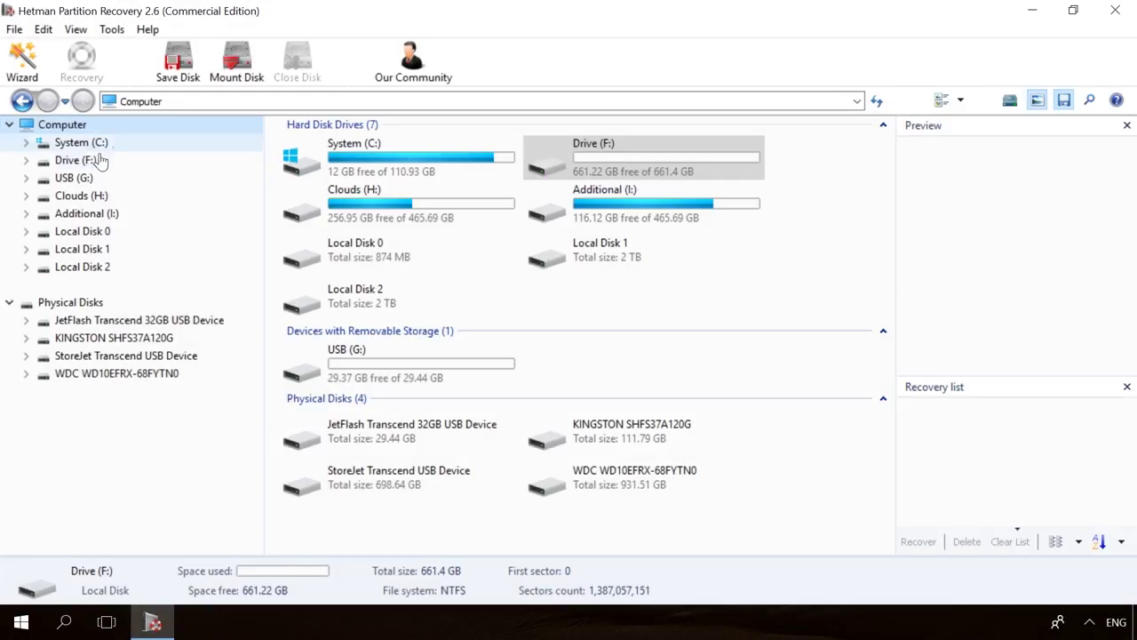
Step: Analyze Drive (F:) with the File Recovery Wizard using the Fast scan option
double_click(94, 161)
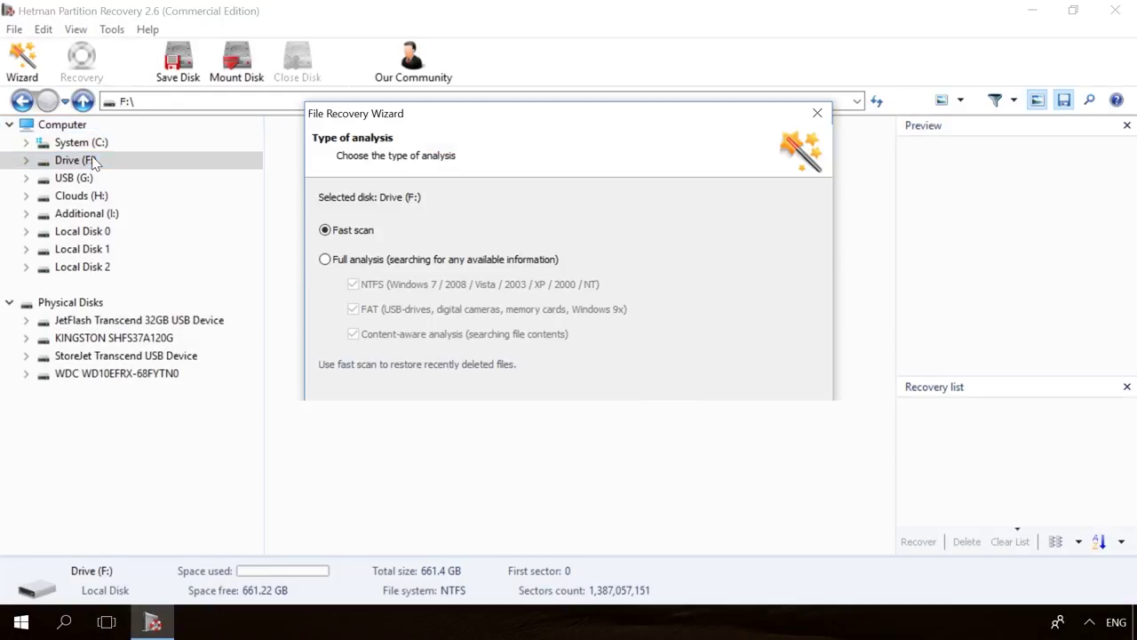
click(681, 477)
click(708, 485)
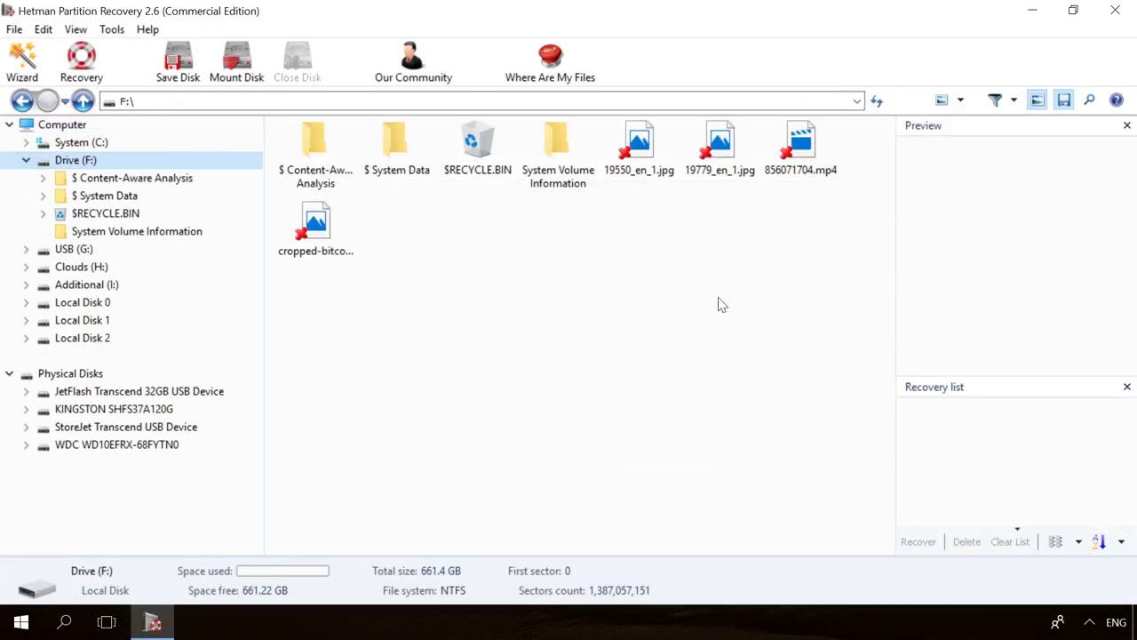
Step: Preview the deleted files 19779_en_1.jpg and 856071704.mp4, and start recovering the video
click(721, 144)
click(812, 142)
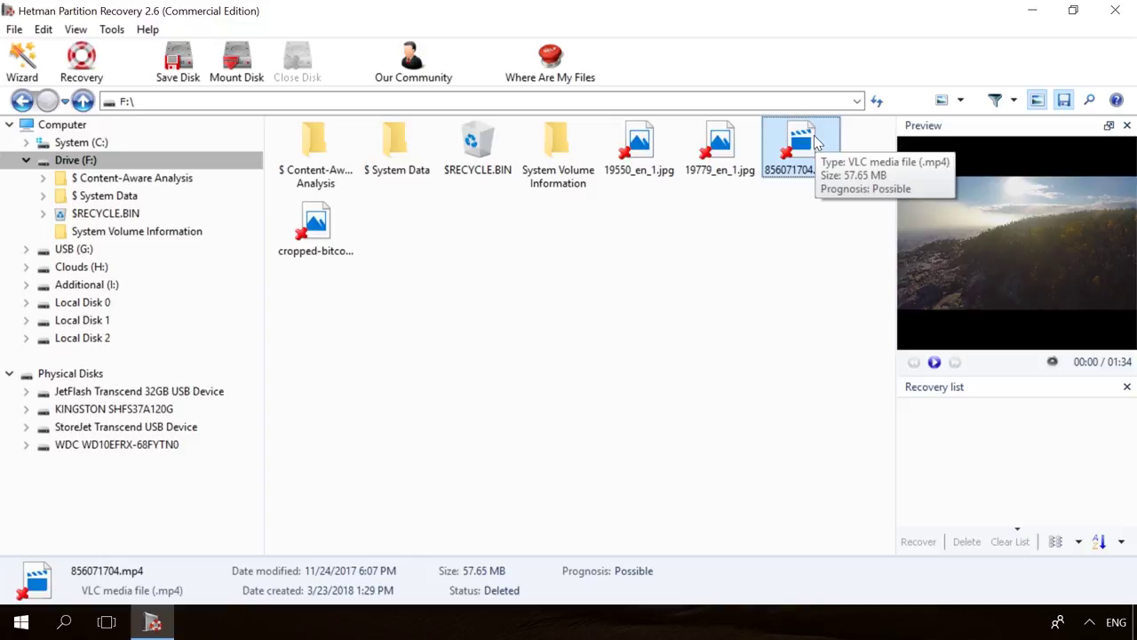
key(ctrl+r)
click(673, 477)
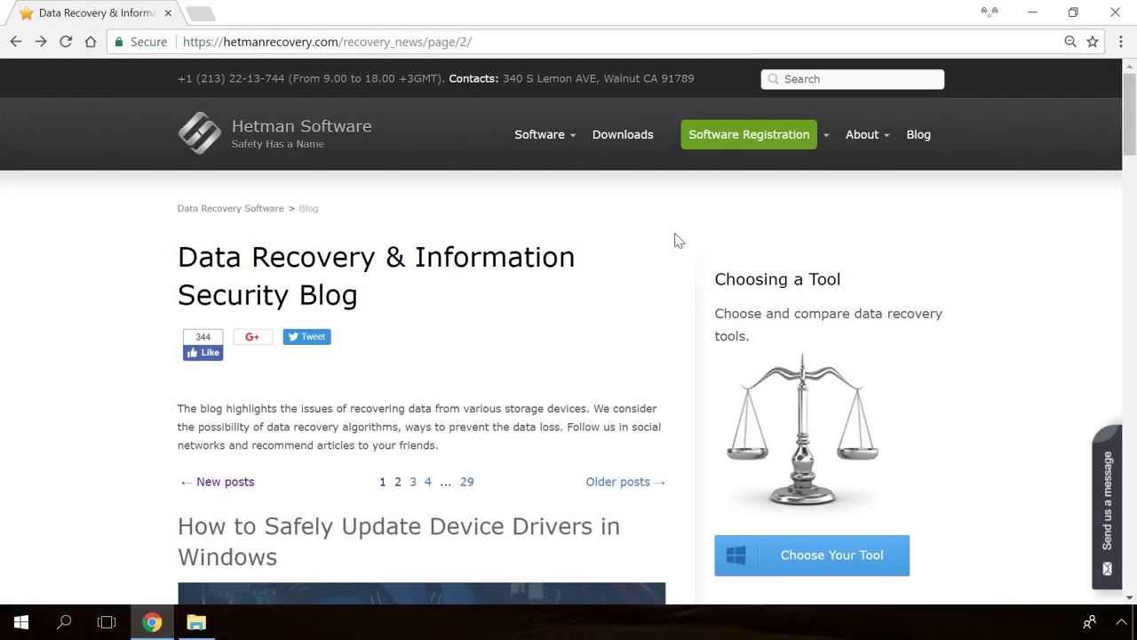
Step: Browse the Hetman blog posts in the web browser and open the article on fixing "Windows Detected a Hard Disk Problem"
scroll(675, 240, down, 6)
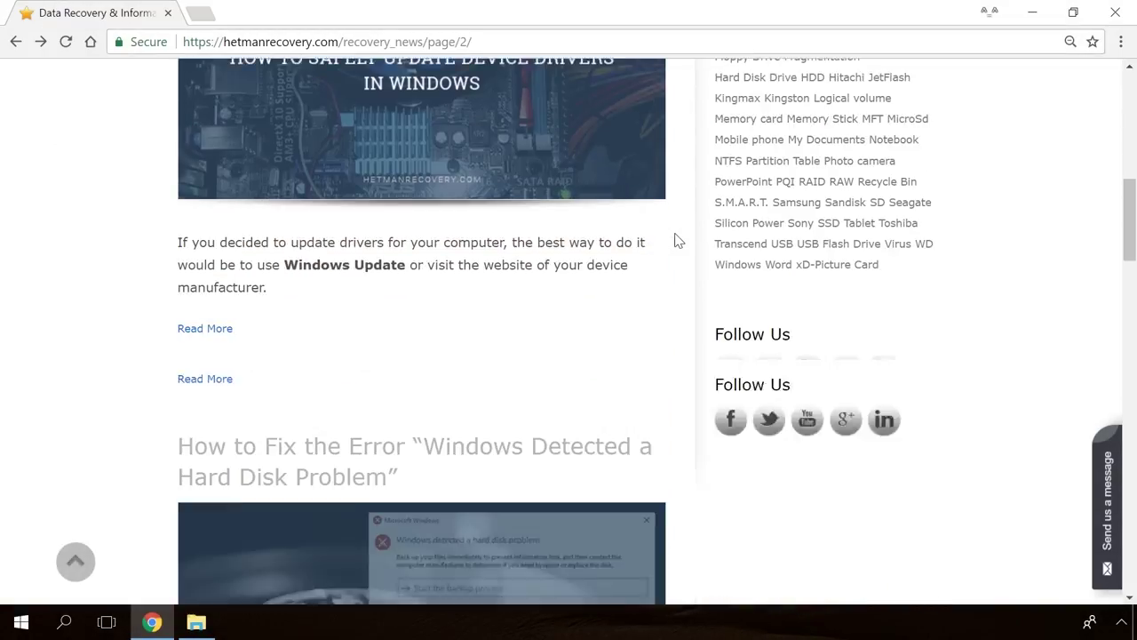
scroll(675, 240, down, 15)
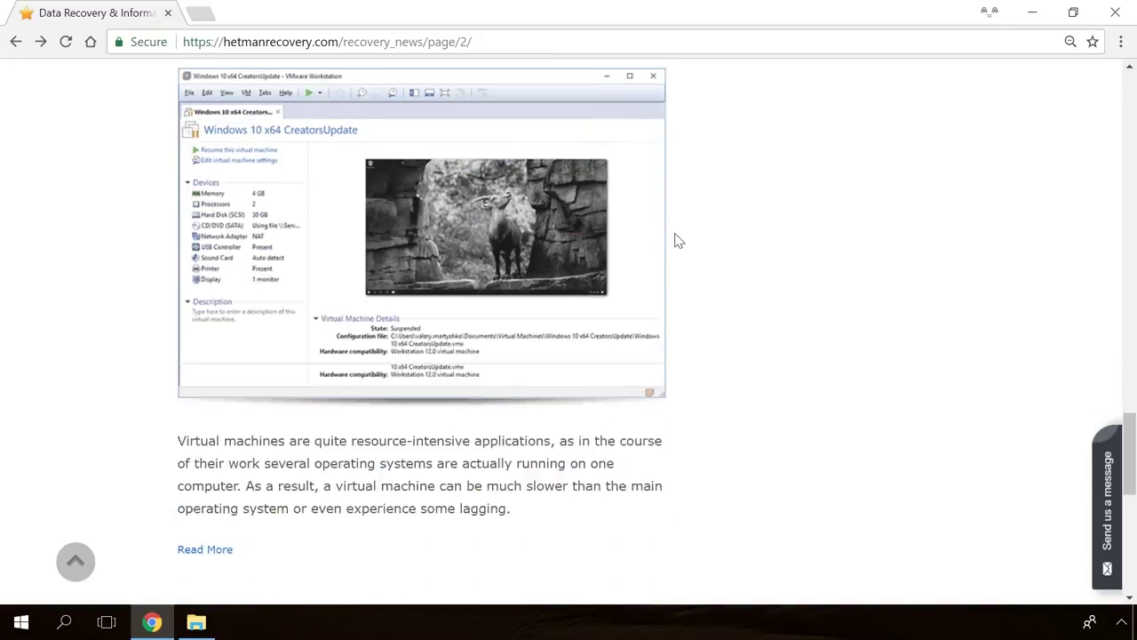
scroll(675, 239, down, 4)
scroll(675, 240, up, 15)
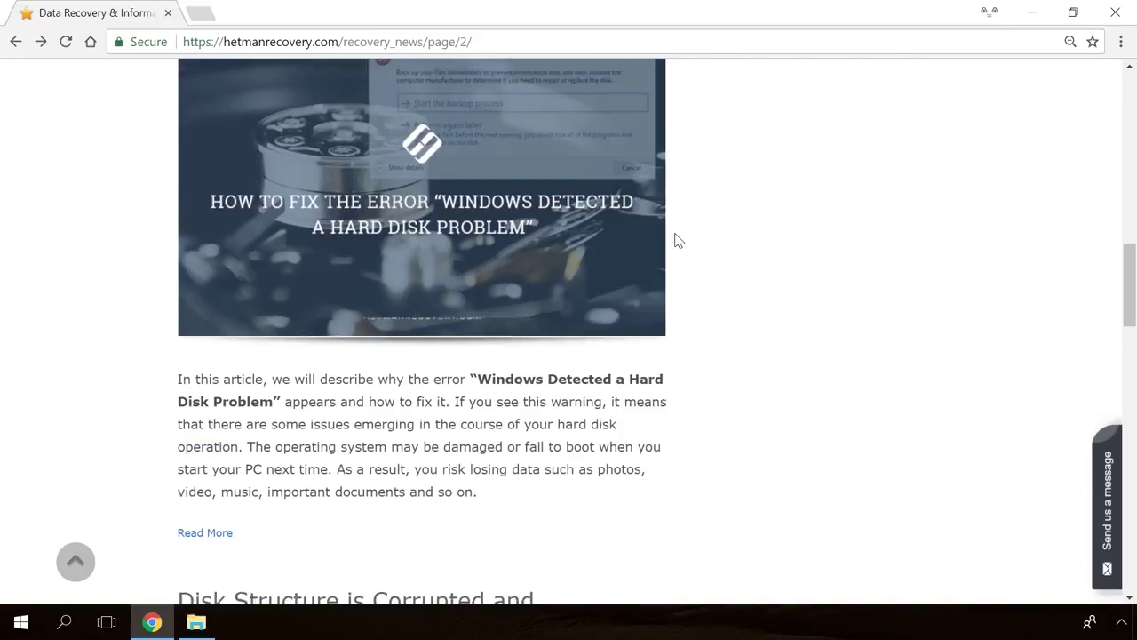
scroll(675, 240, up, 3)
click(431, 313)
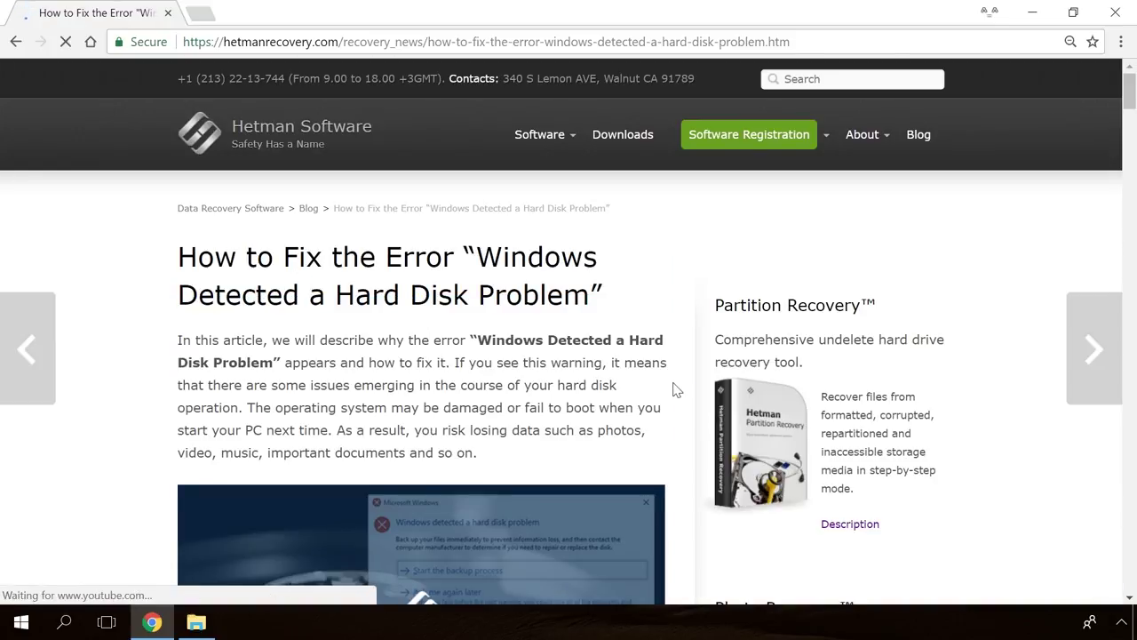
Step: Look through the article's Solution 1 section and write "Hello" in the site's message form
scroll(673, 389, down, 20)
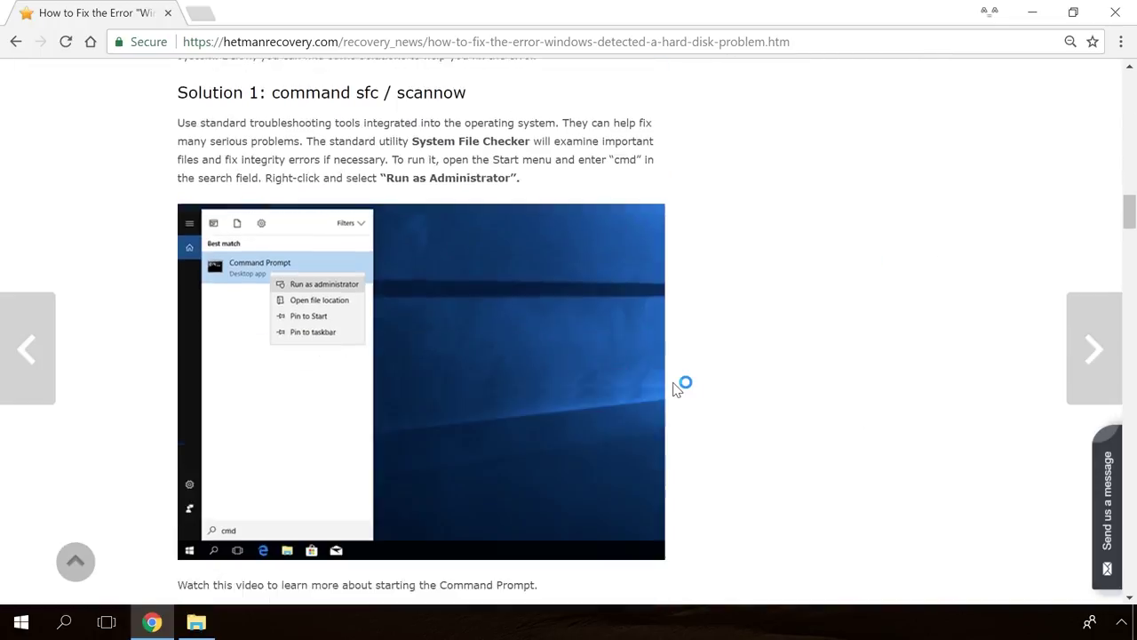
scroll(675, 388, down, 5)
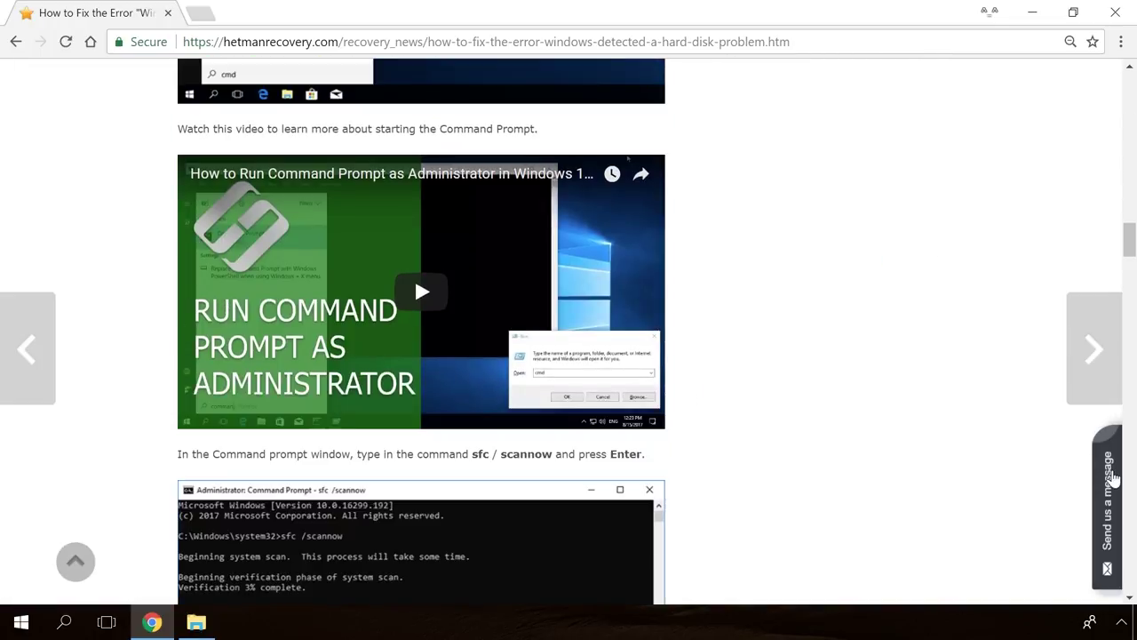
click(1111, 480)
text(He)
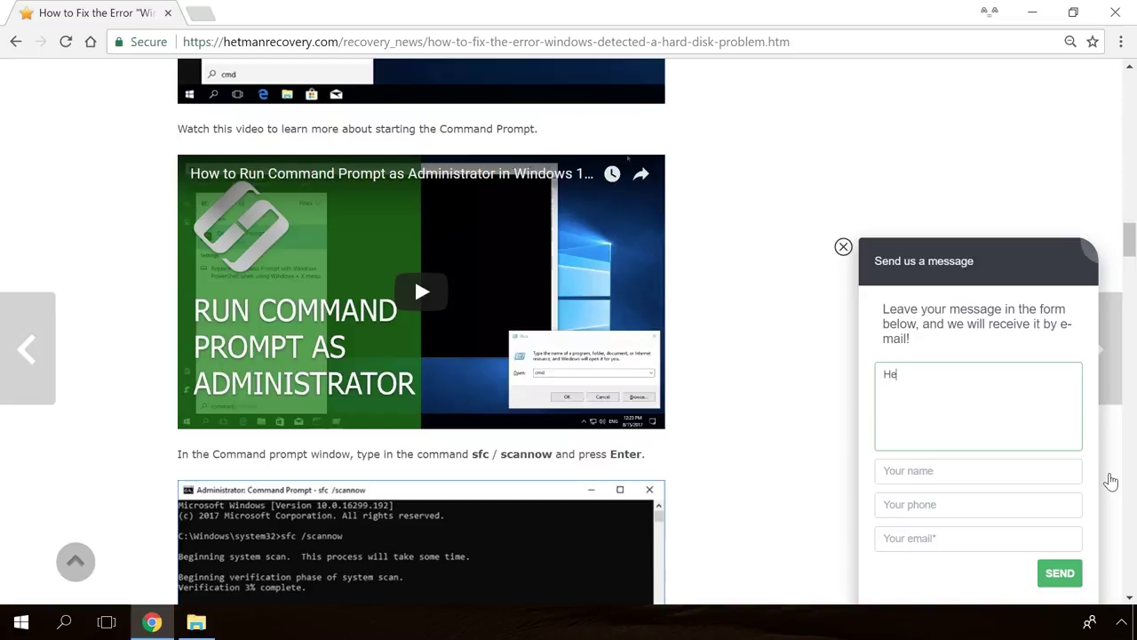
text(llo)
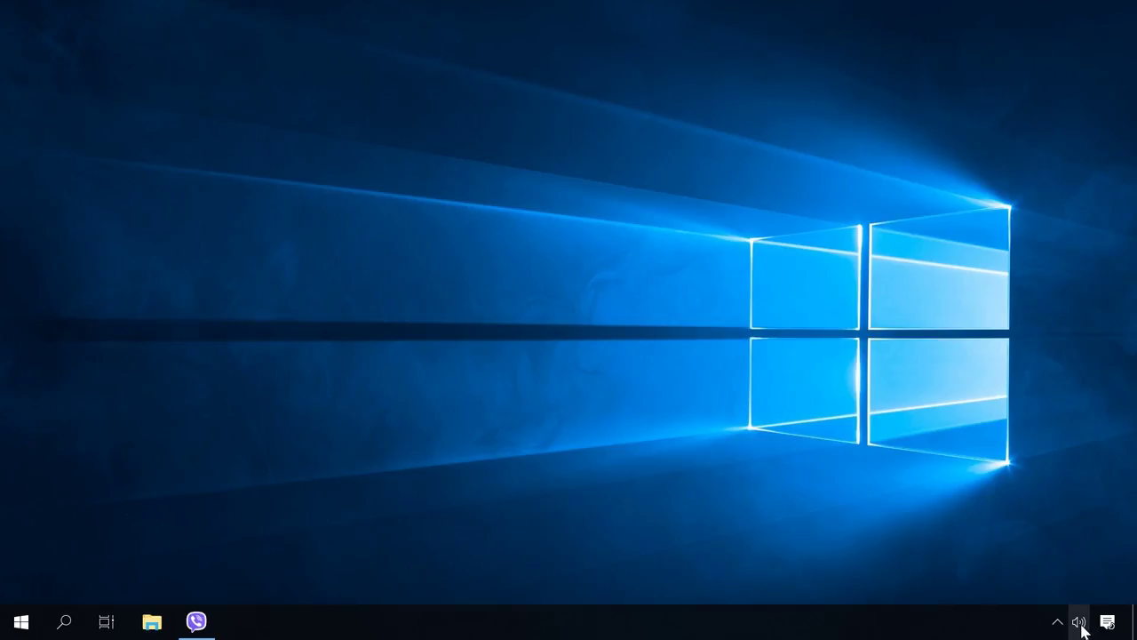
Step: Open the Windows sound settings and run the microphone troubleshooter on the A4TECH USB2.0 Camera microphone
right_click(1080, 624)
click(996, 502)
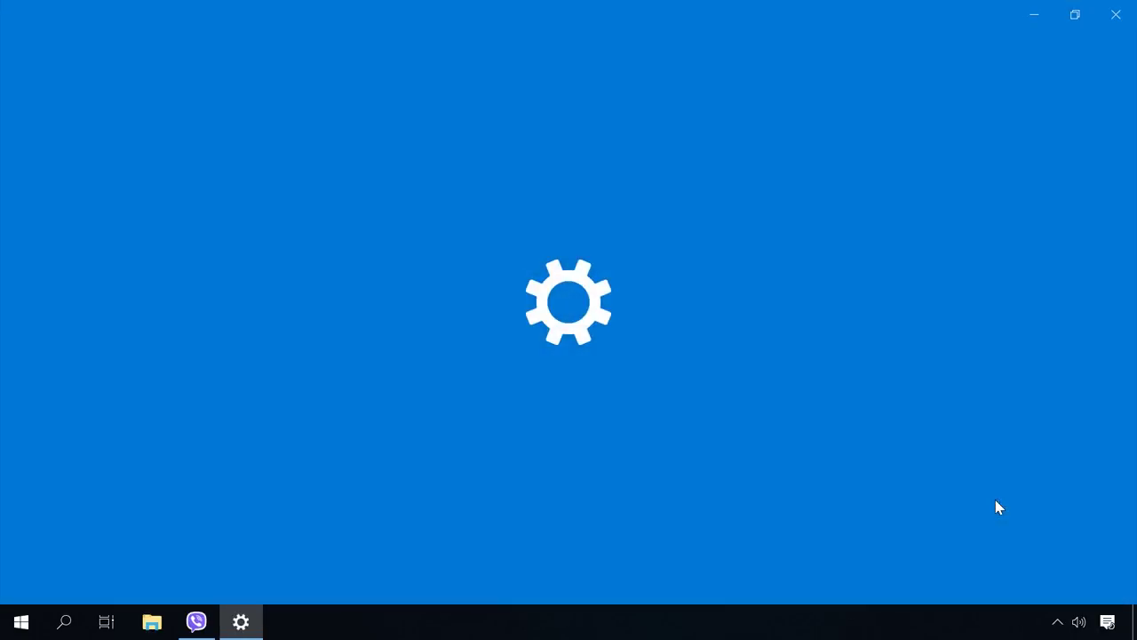
scroll(728, 454, down, 3)
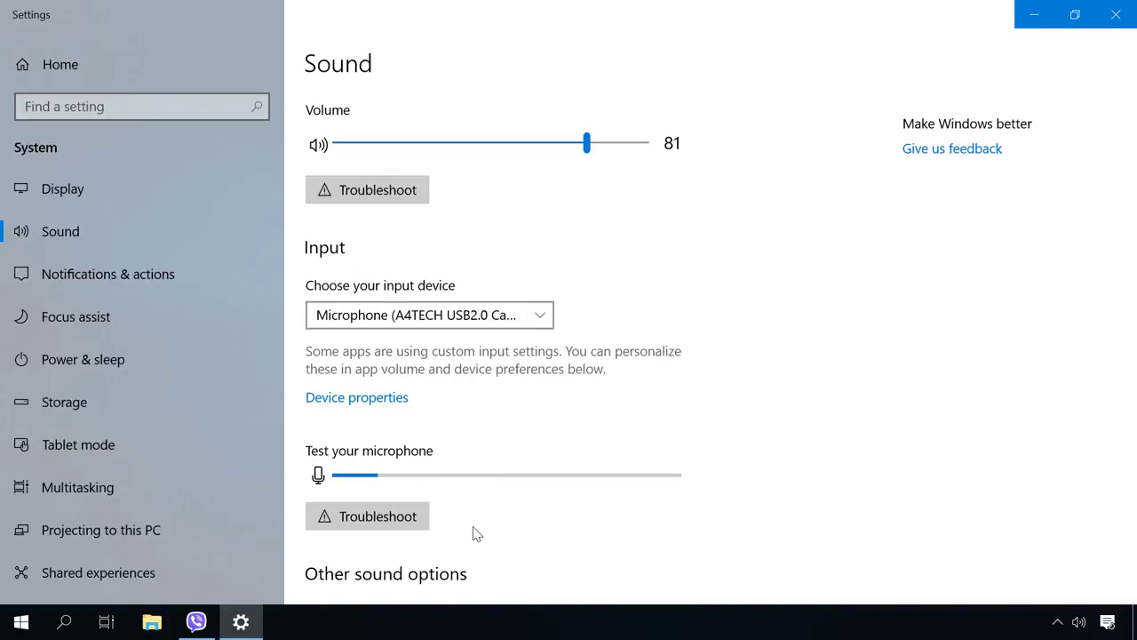
click(392, 513)
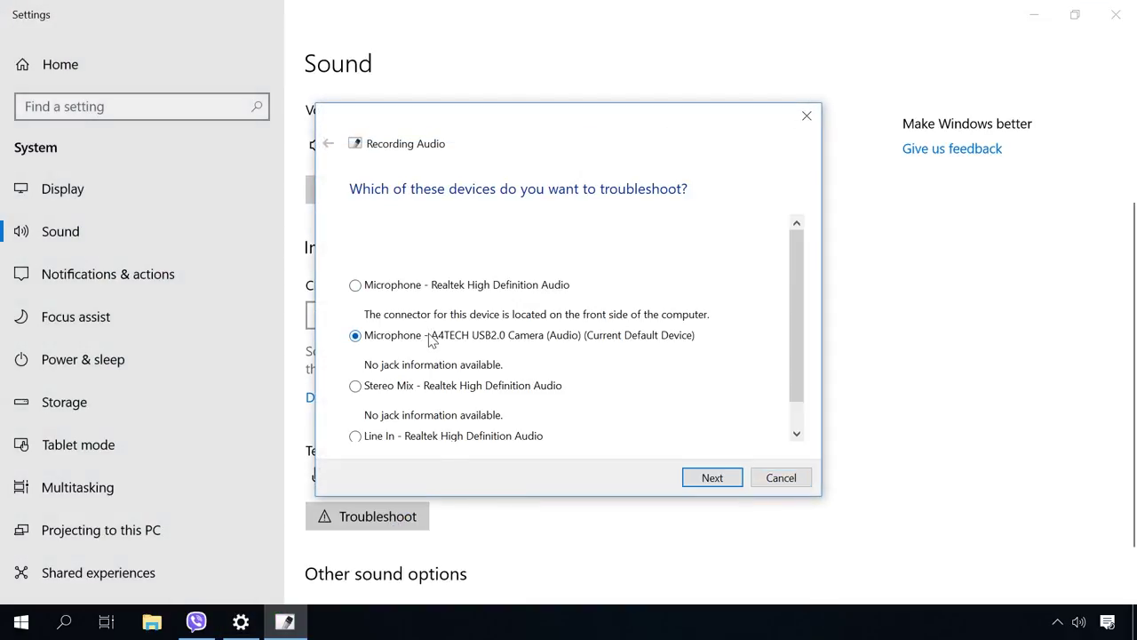
click(712, 478)
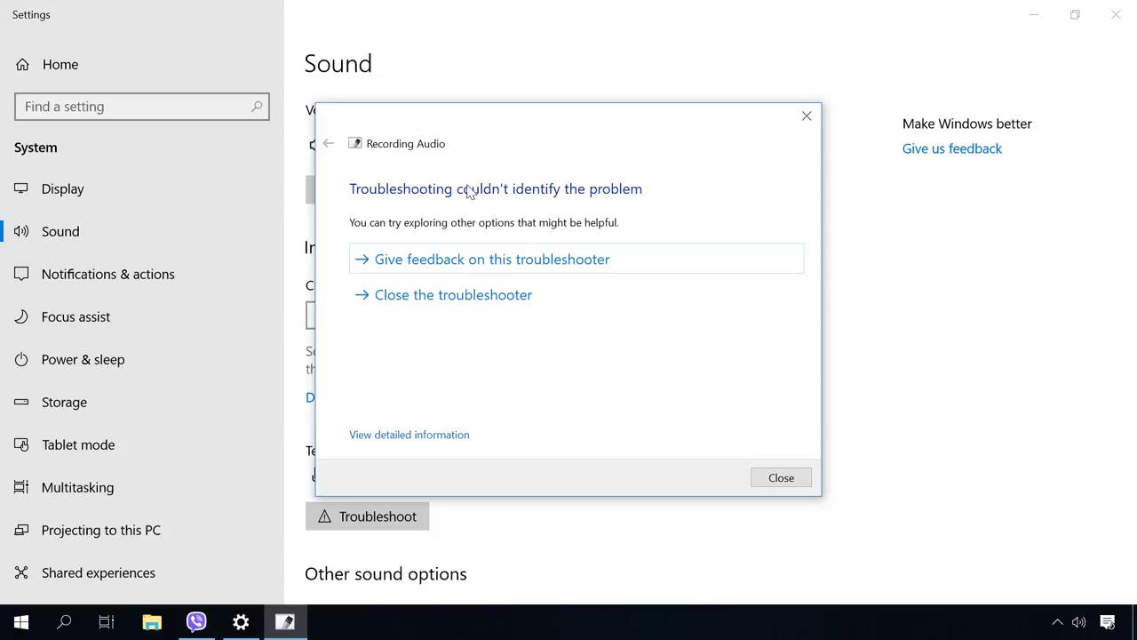
click(806, 117)
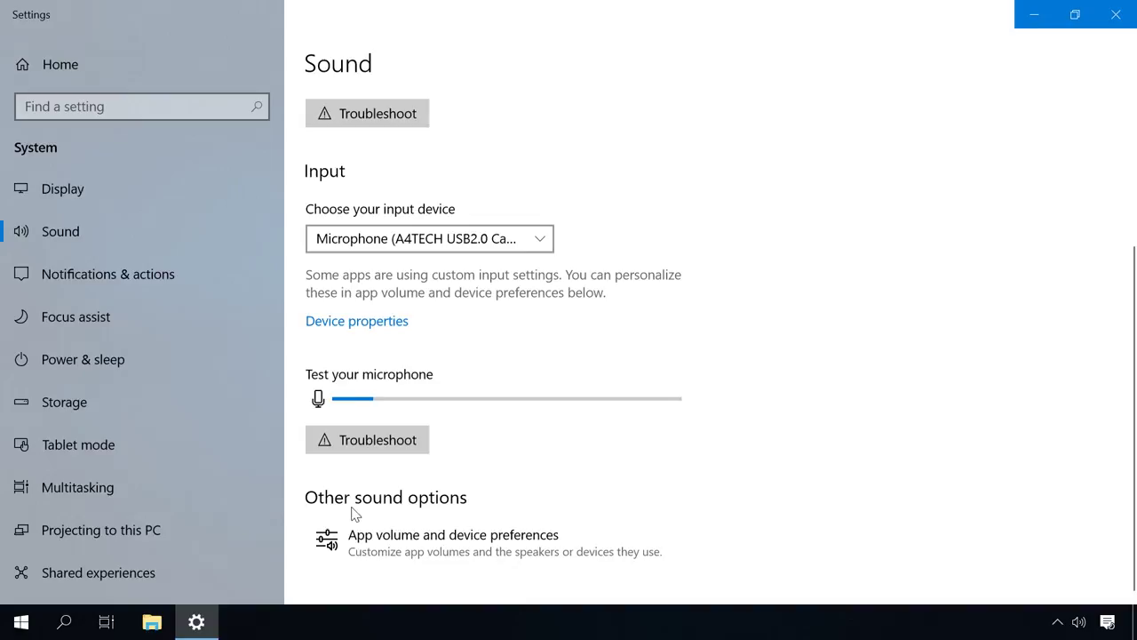
Step: Choose Microphone (A4TECH USB2.0 Camera (Audio)) as the input device in the app volume and device preferences
click(414, 546)
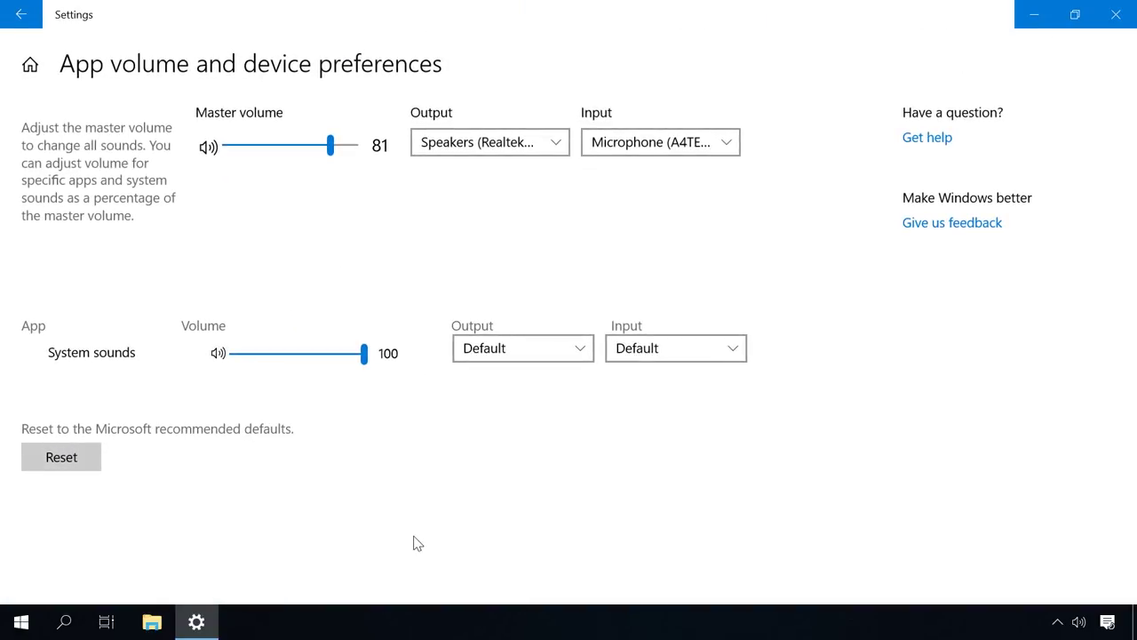
click(653, 145)
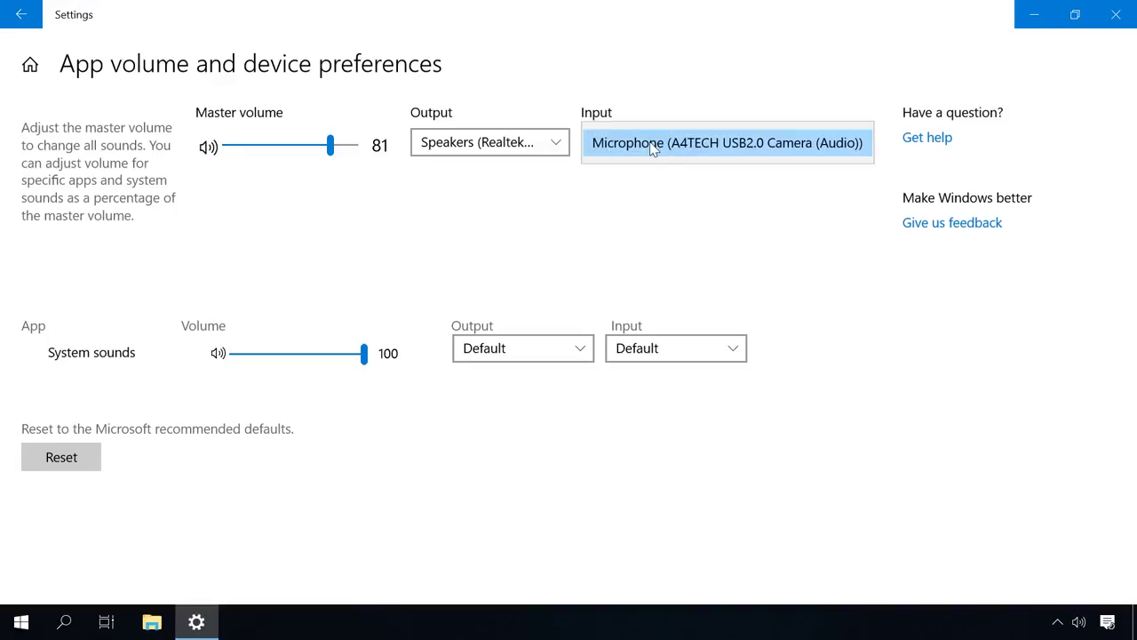
click(640, 151)
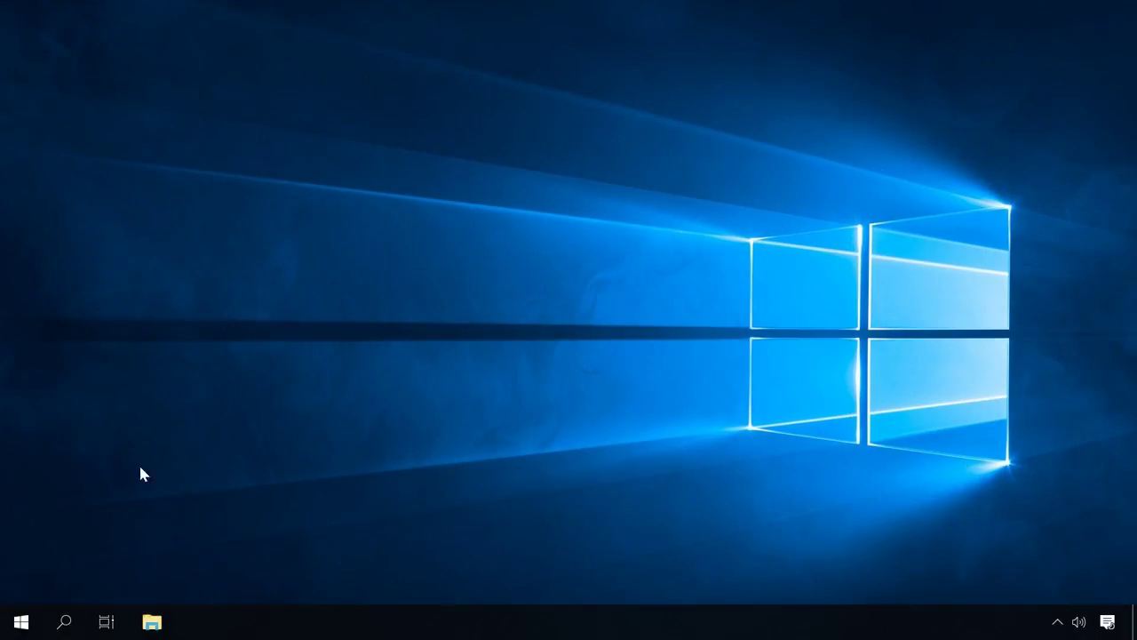
Step: Open the microphone privacy settings and check the switch for microphone access on this device
click(21, 622)
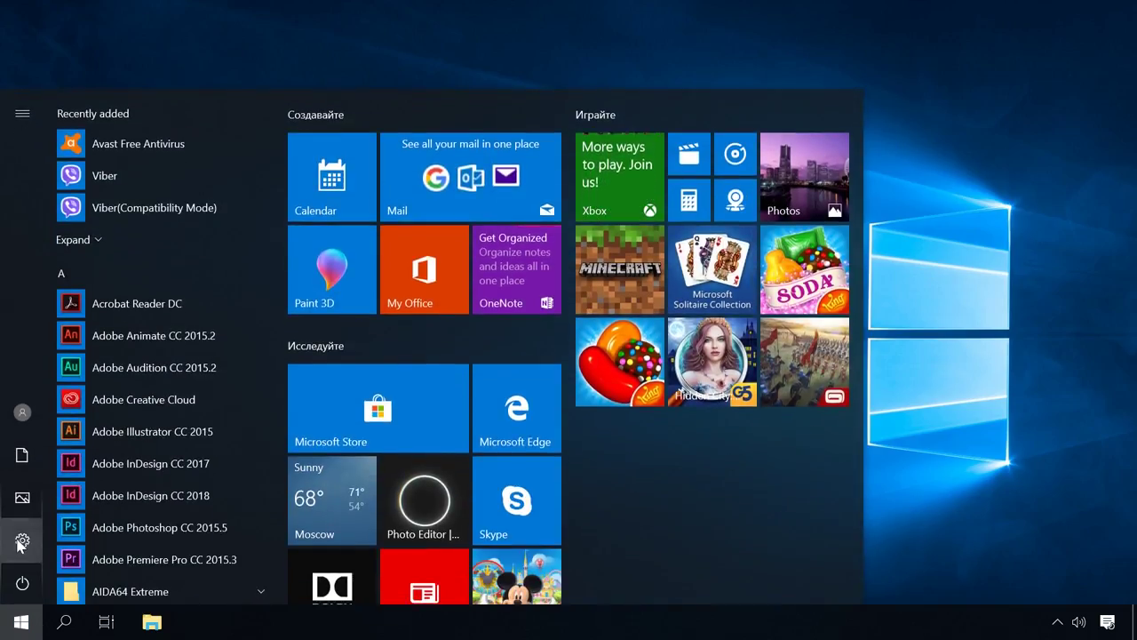
click(21, 542)
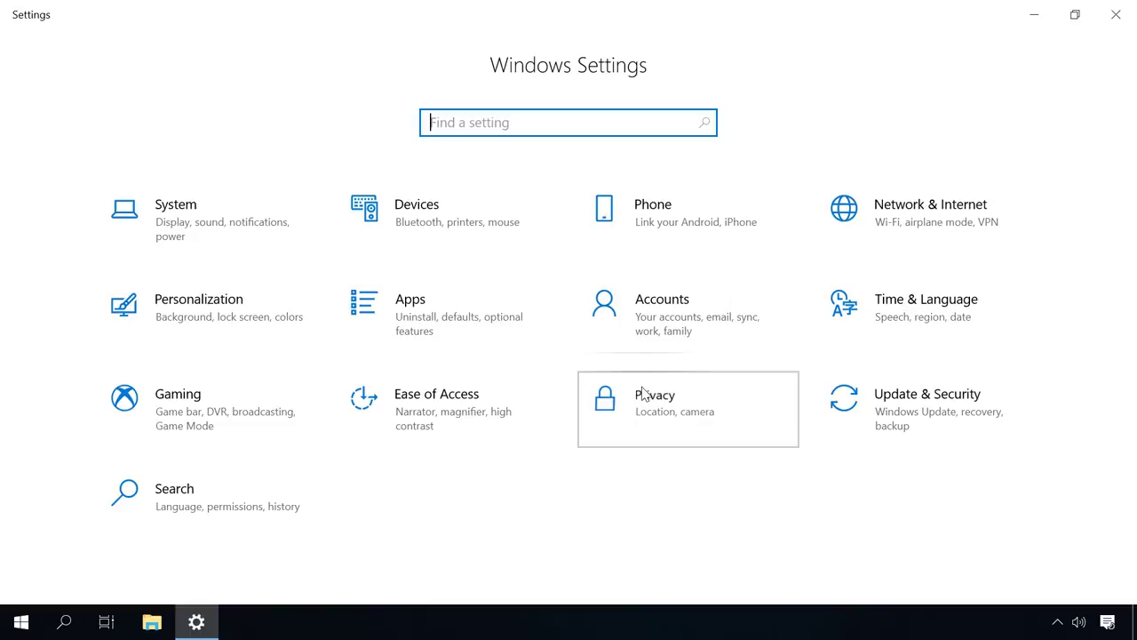
click(643, 394)
scroll(173, 407, down, 2)
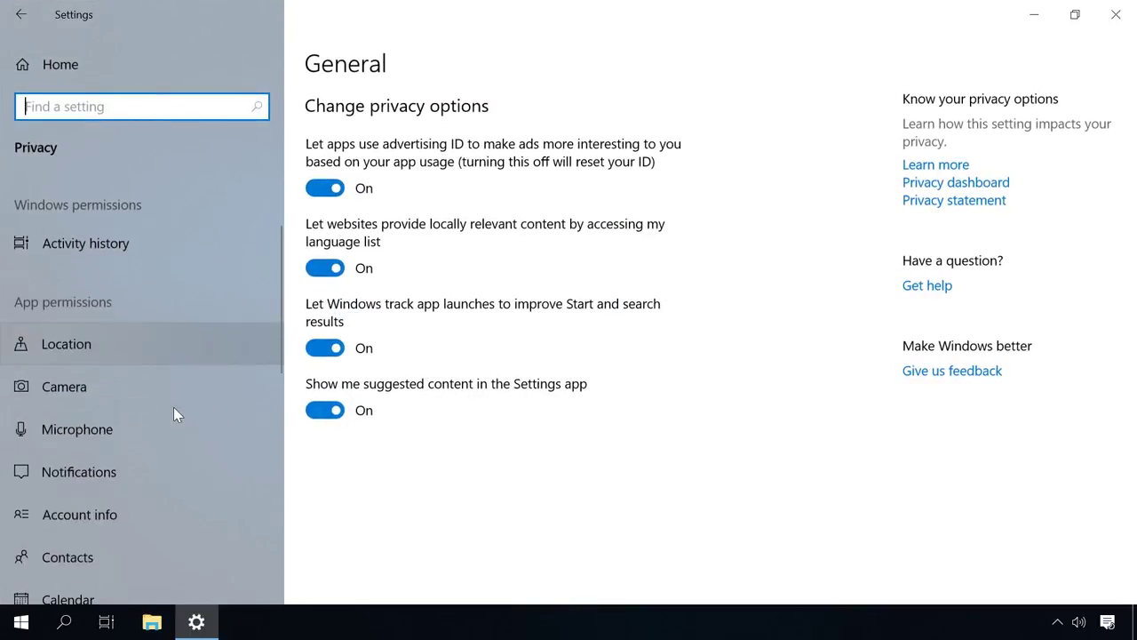
click(75, 434)
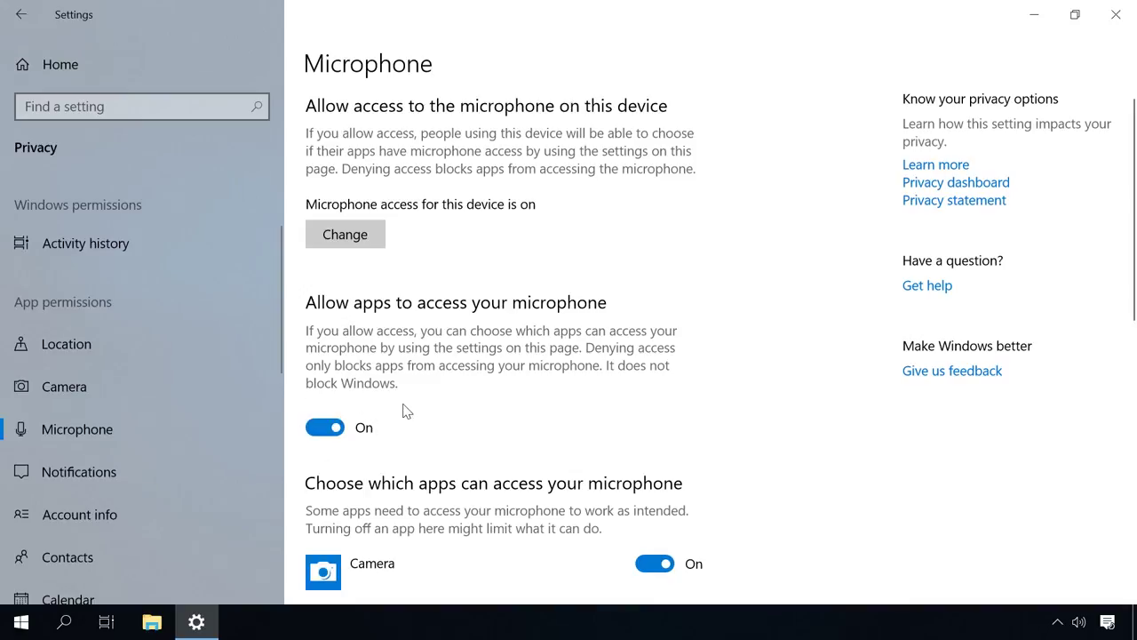
click(352, 242)
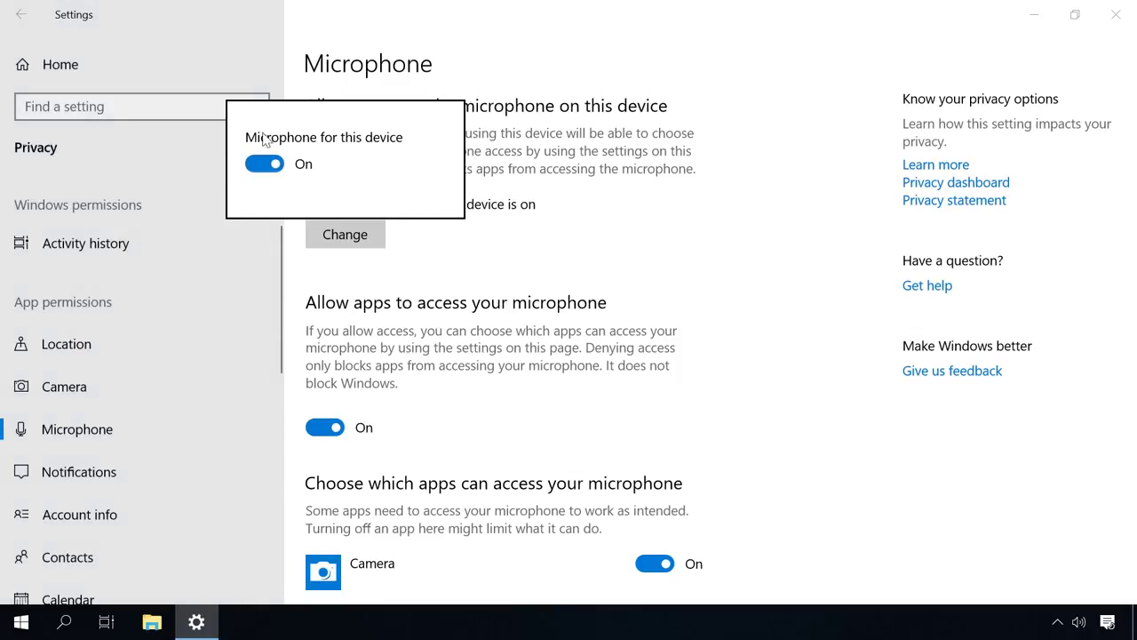
click(398, 274)
Step: Allow Win32WebViewHost to access the microphone and open the camera privacy settings
scroll(555, 410, down, 2)
scroll(561, 414, down, 7)
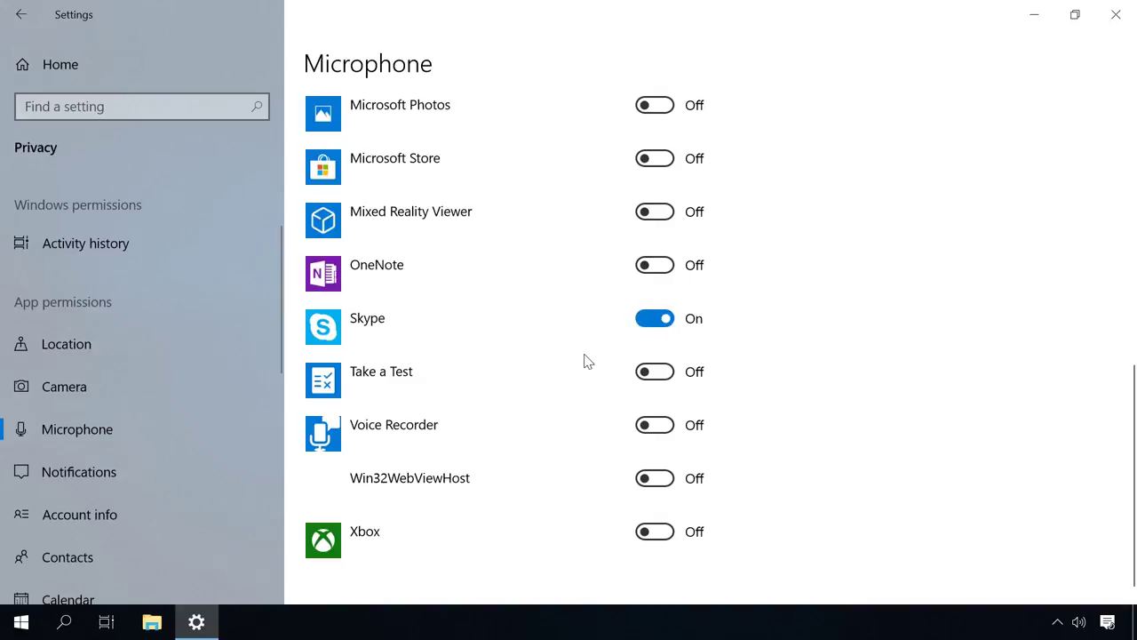
click(661, 480)
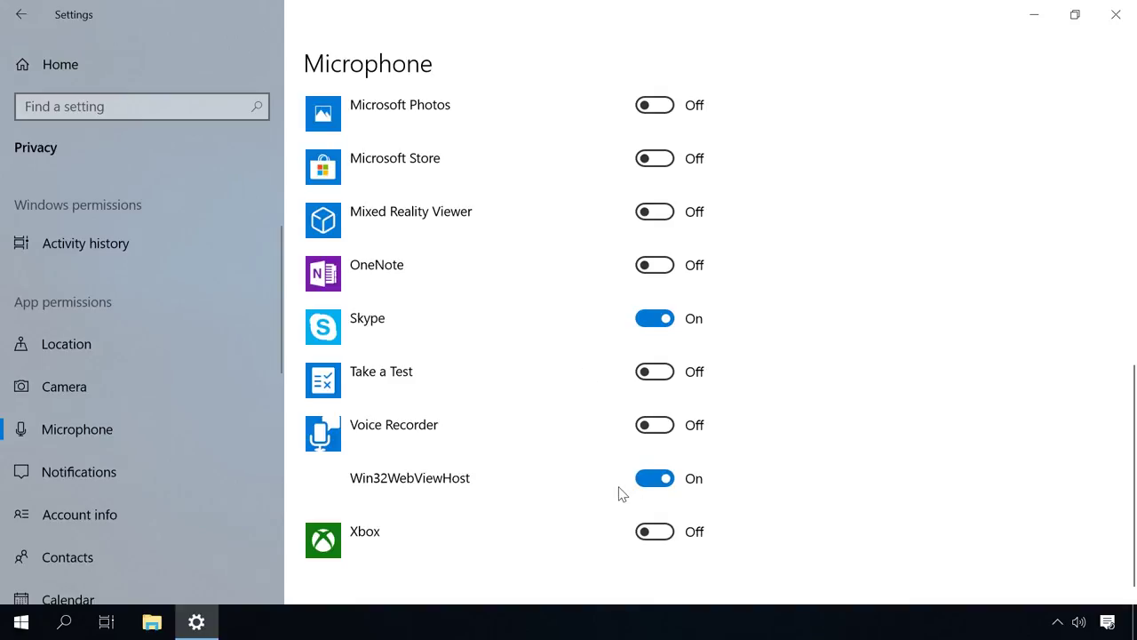
click(101, 391)
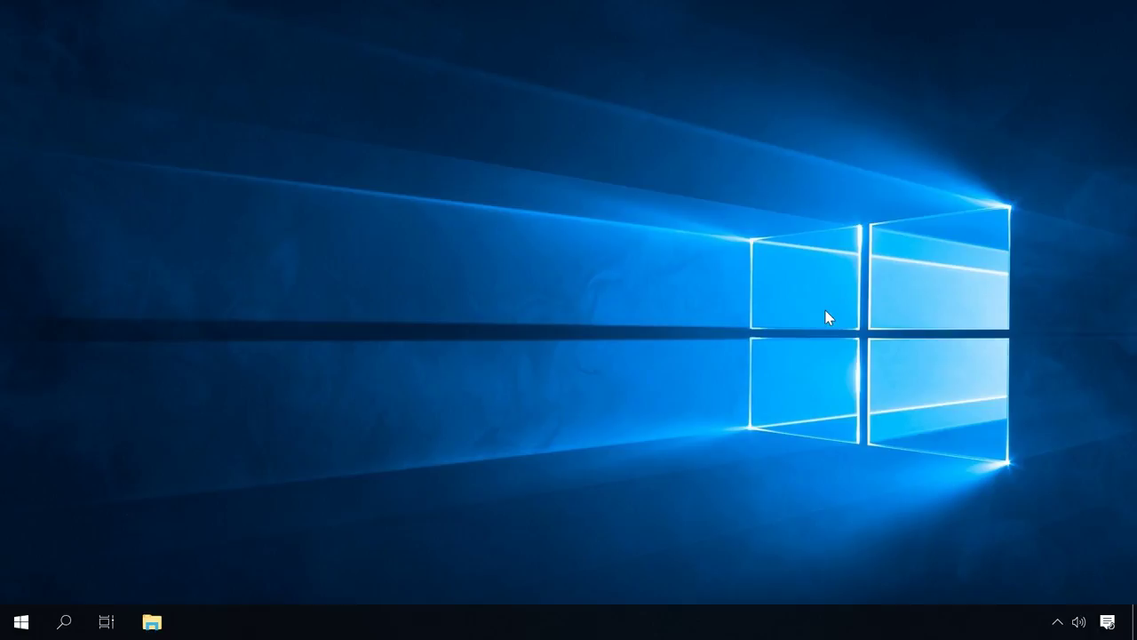
Step: Open the Sound recording devices and set the A4TECH USB2.0 Camera microphone as default device and default communication device
right_click(1080, 621)
click(978, 581)
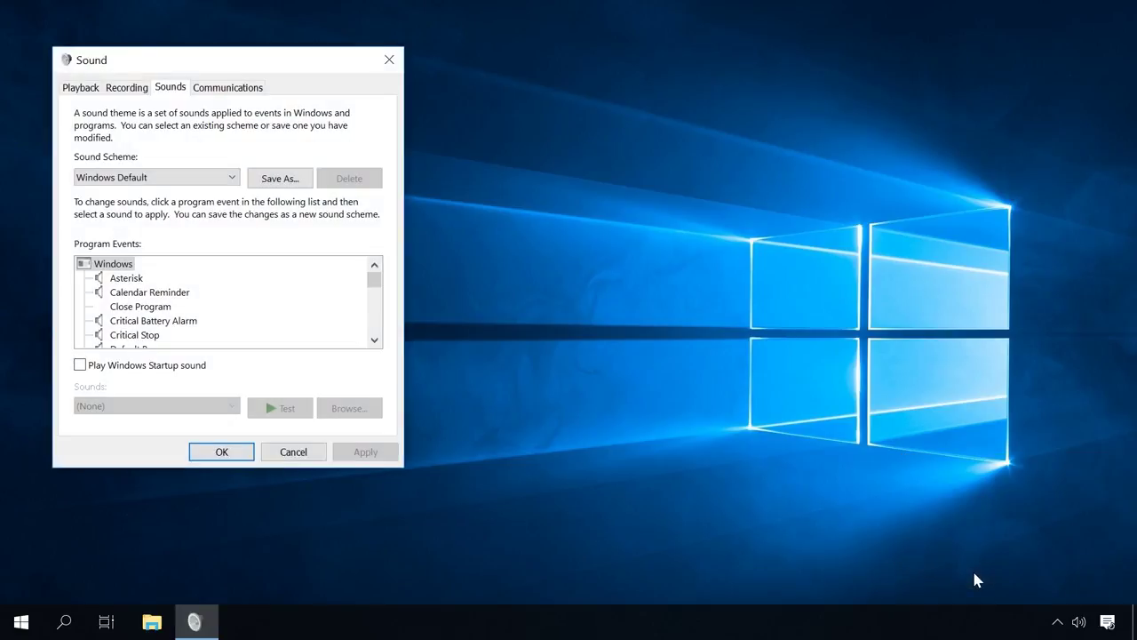
drag(284, 64, 545, 101)
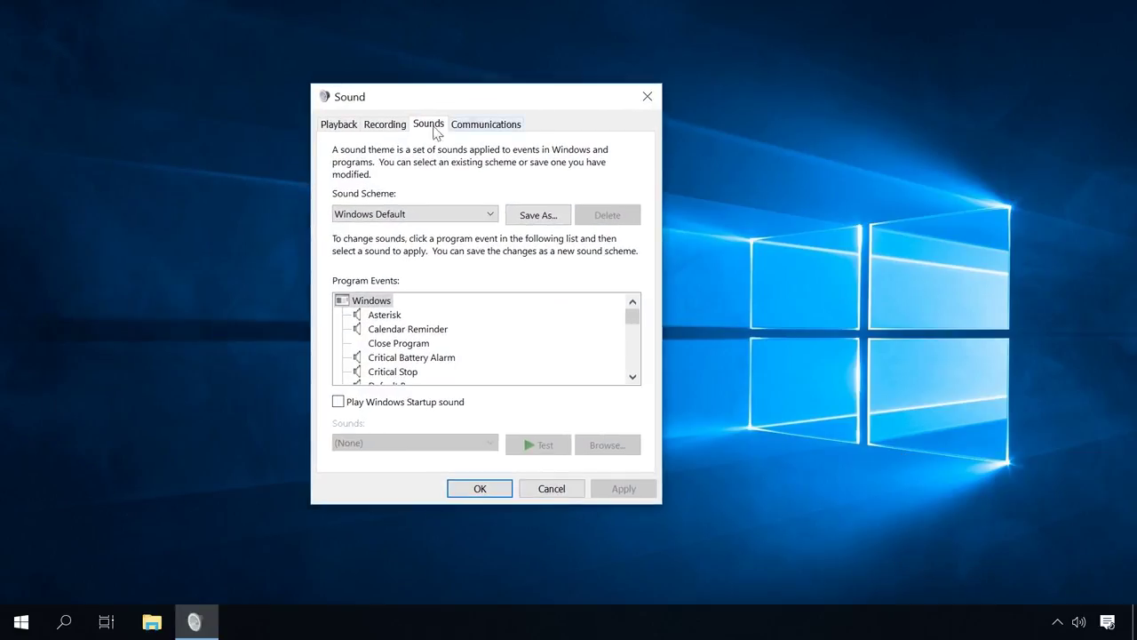
click(385, 127)
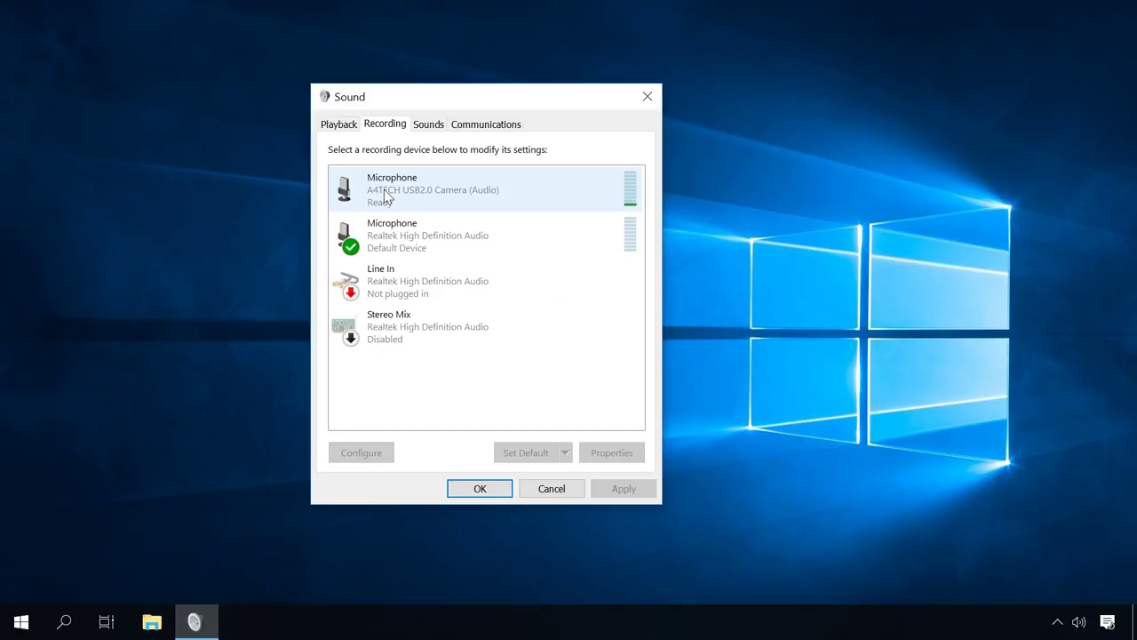
right_click(453, 198)
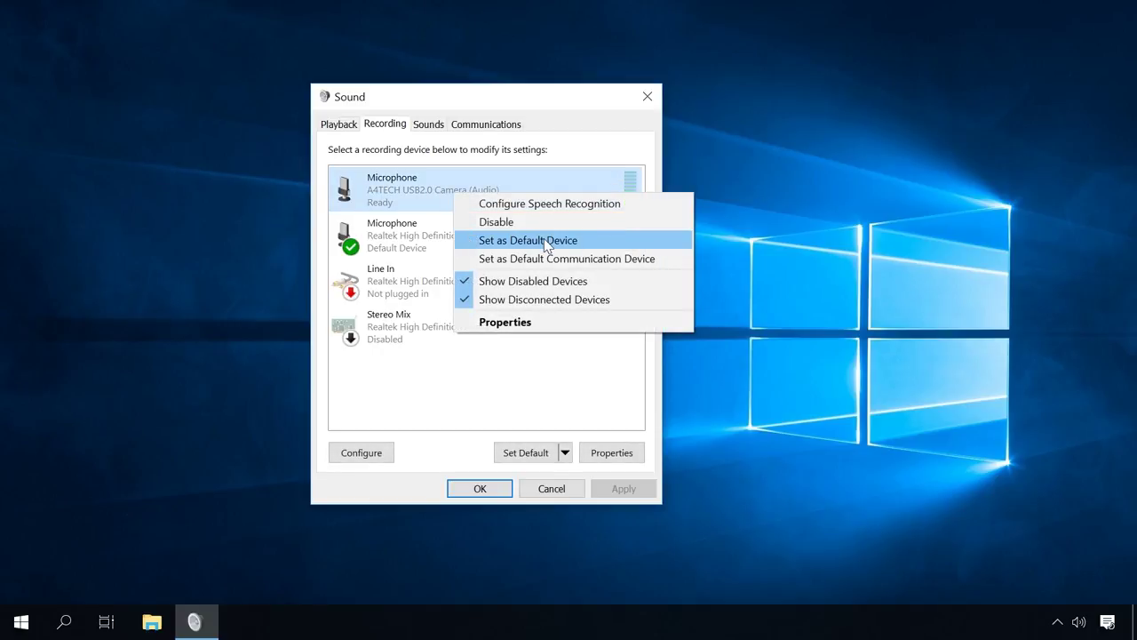
click(522, 240)
right_click(400, 191)
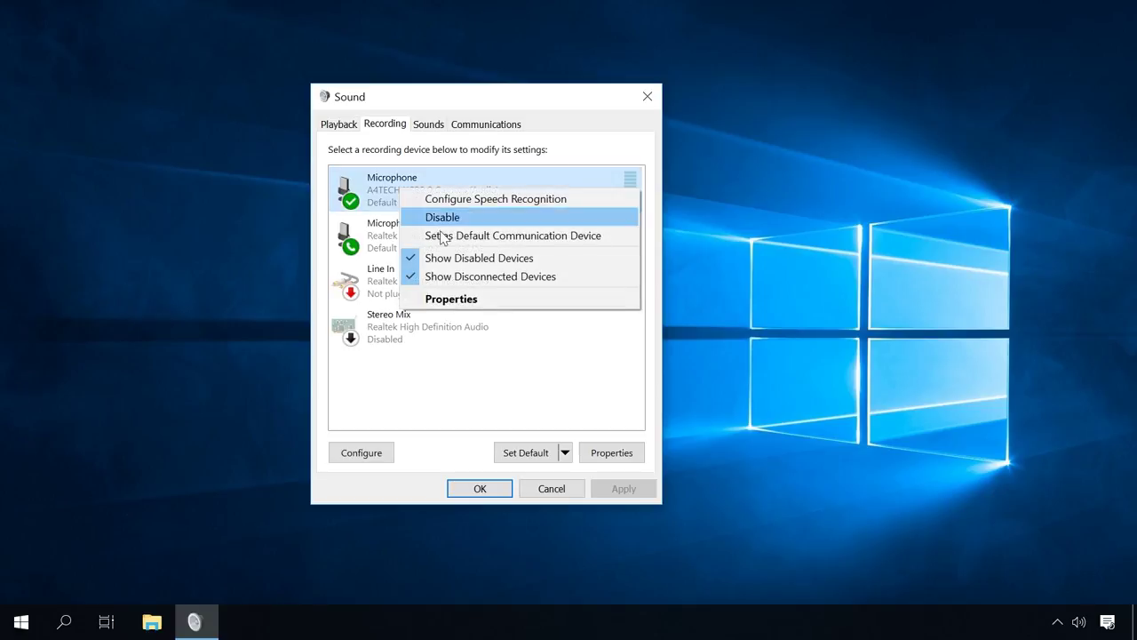
click(507, 237)
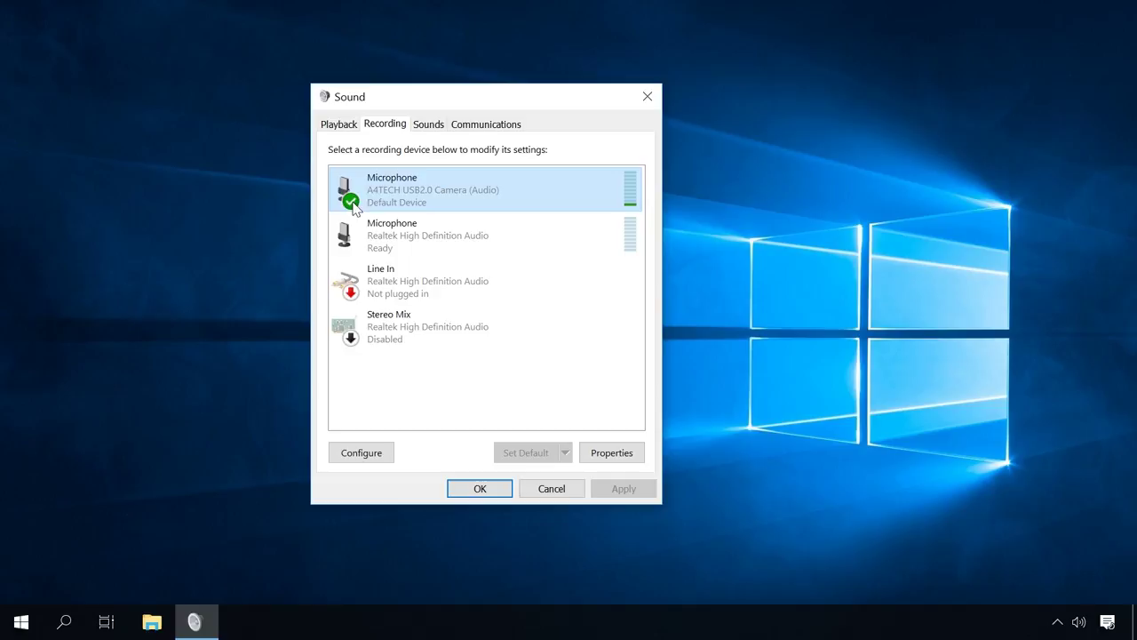
Step: Check the A4TECH microphone's level in its properties, then disallow applications from taking exclusive control of the device and apply the change
click(619, 453)
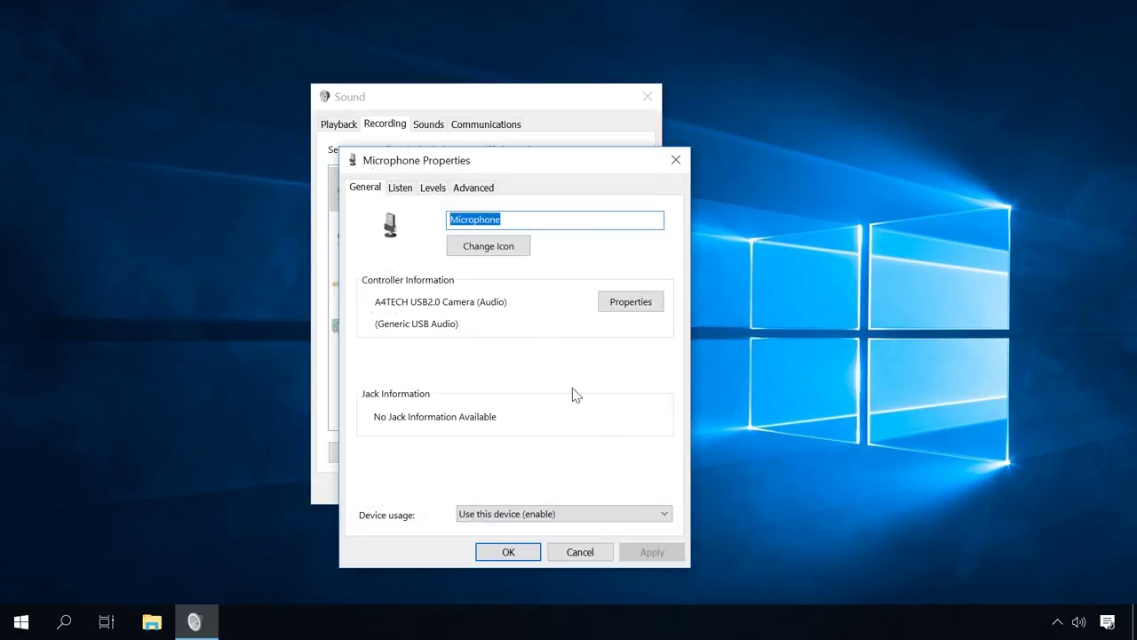
click(431, 190)
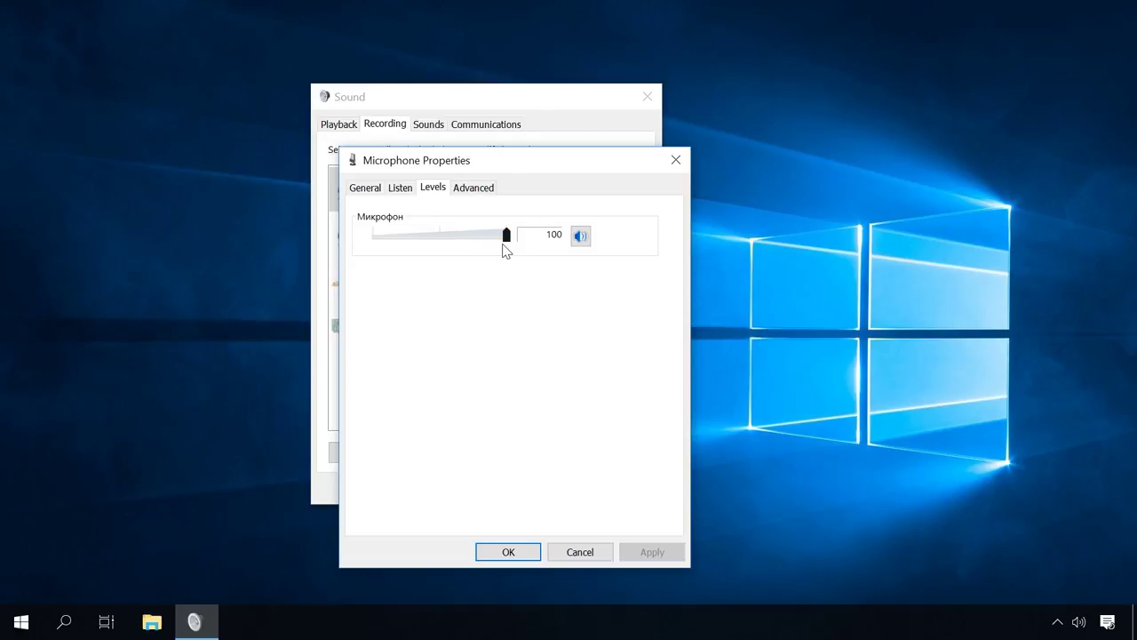
click(476, 190)
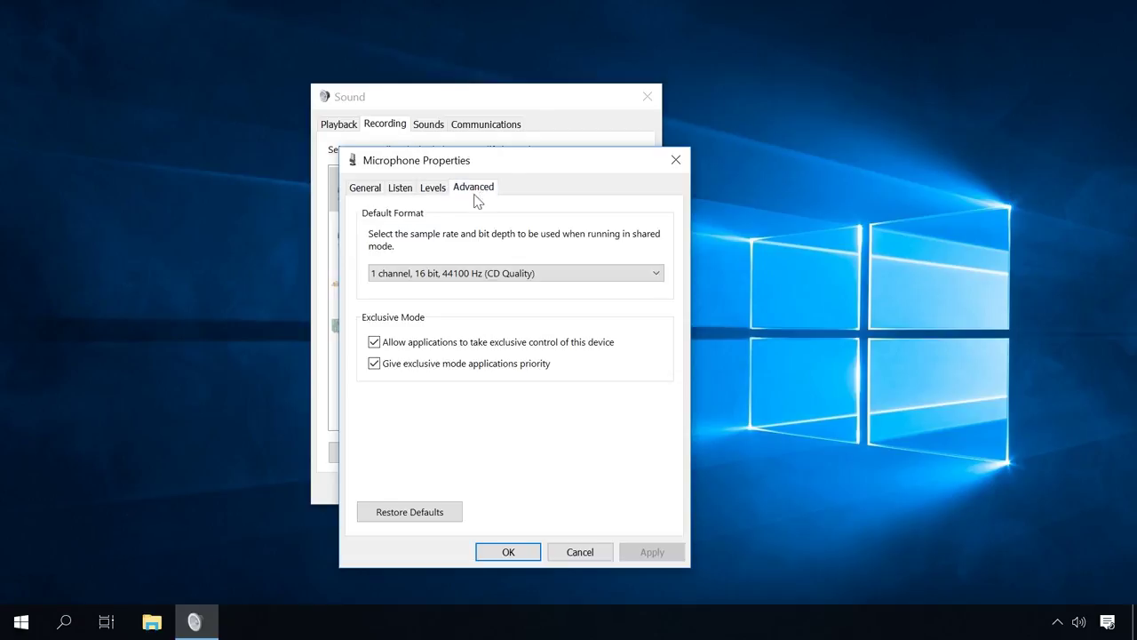
click(381, 346)
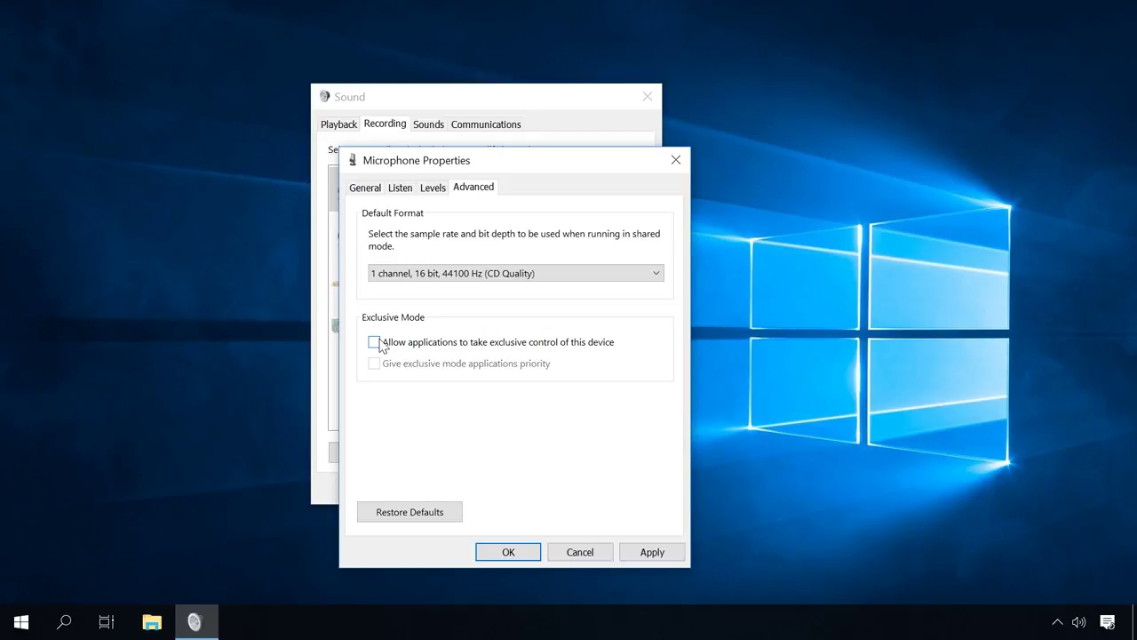
click(671, 553)
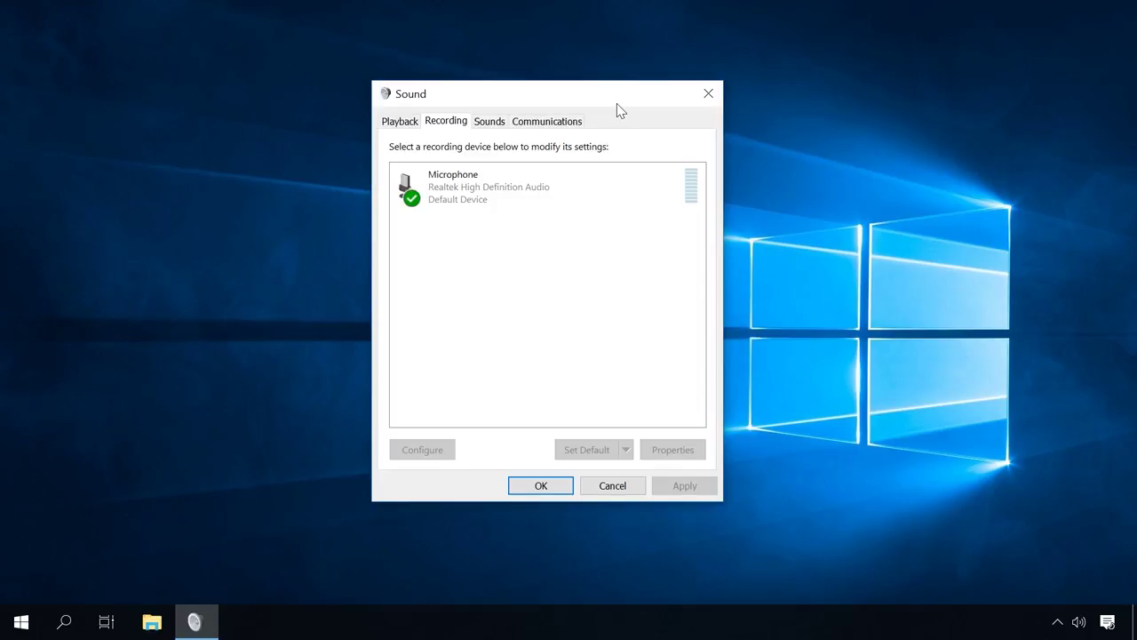
Step: Show disabled and disconnected devices in the list of recording devices
right_click(525, 263)
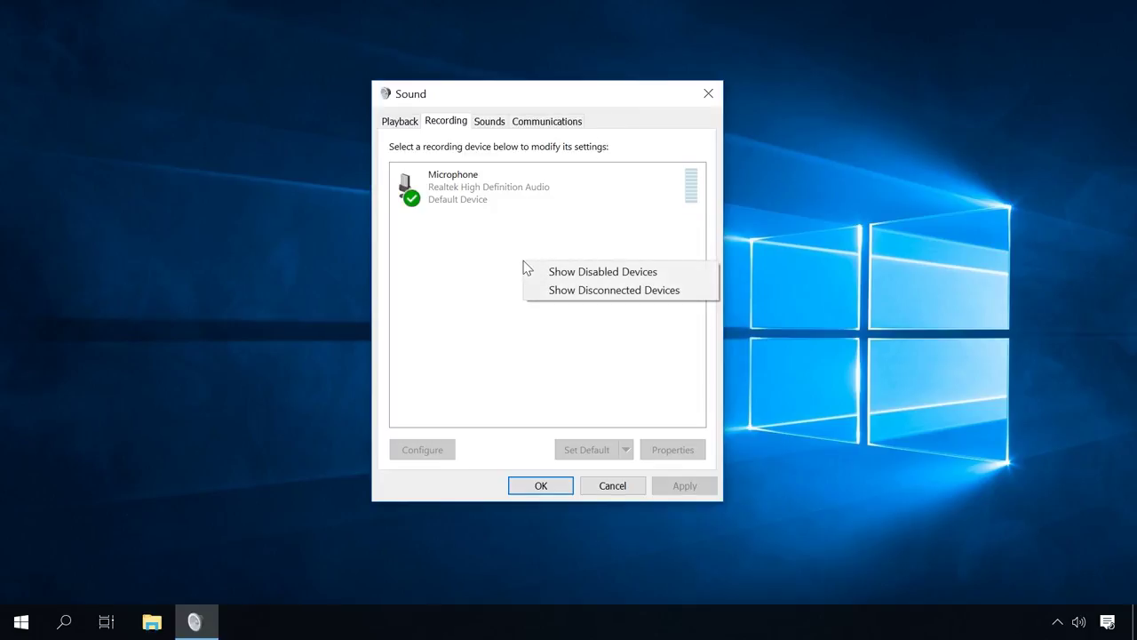
click(579, 272)
right_click(536, 329)
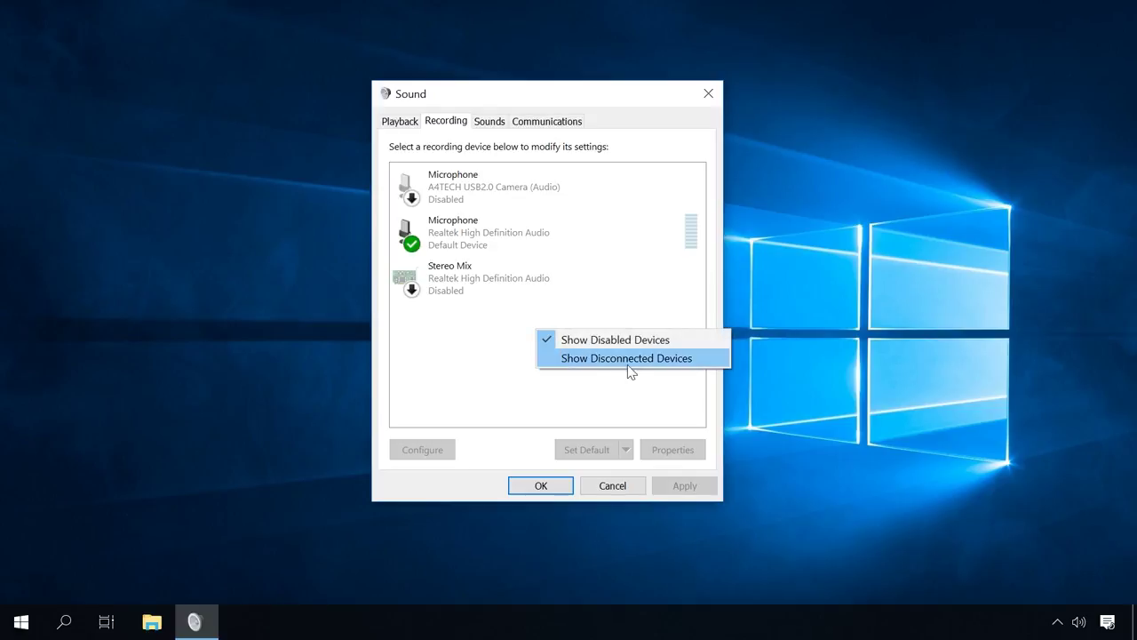
click(611, 358)
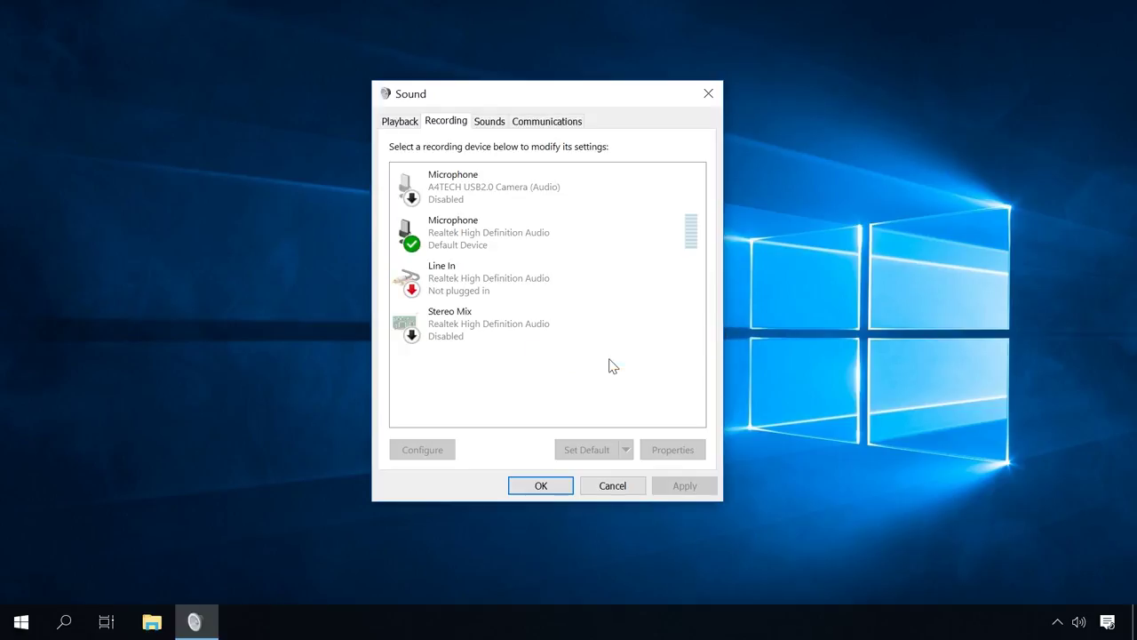
Step: Enable the disabled A4TECH USB2.0 Camera microphone in the recording devices
click(414, 186)
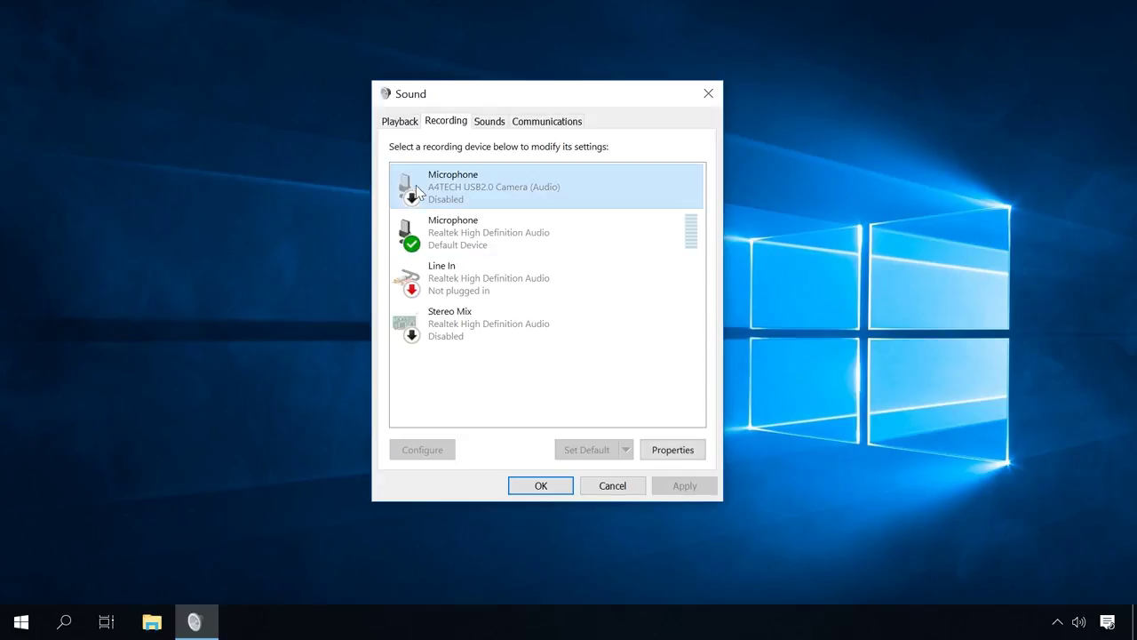
right_click(450, 180)
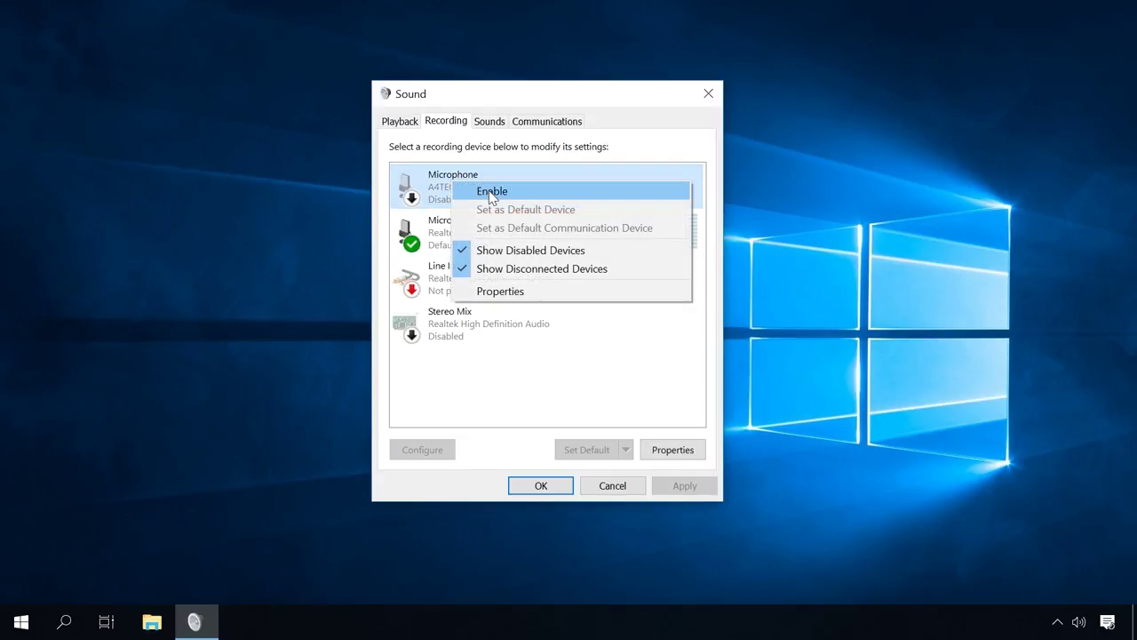
click(489, 190)
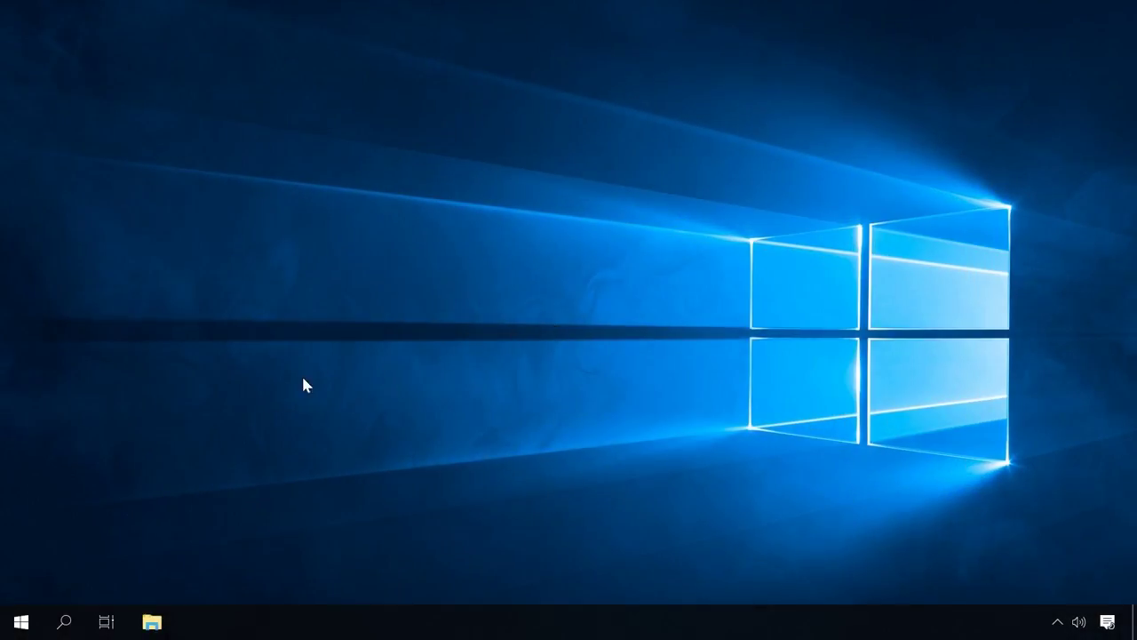
Step: Uninstall the A4TECH USB2.0 Camera microphone from the audio inputs and outputs in Device Manager and scan for hardware changes
right_click(7, 627)
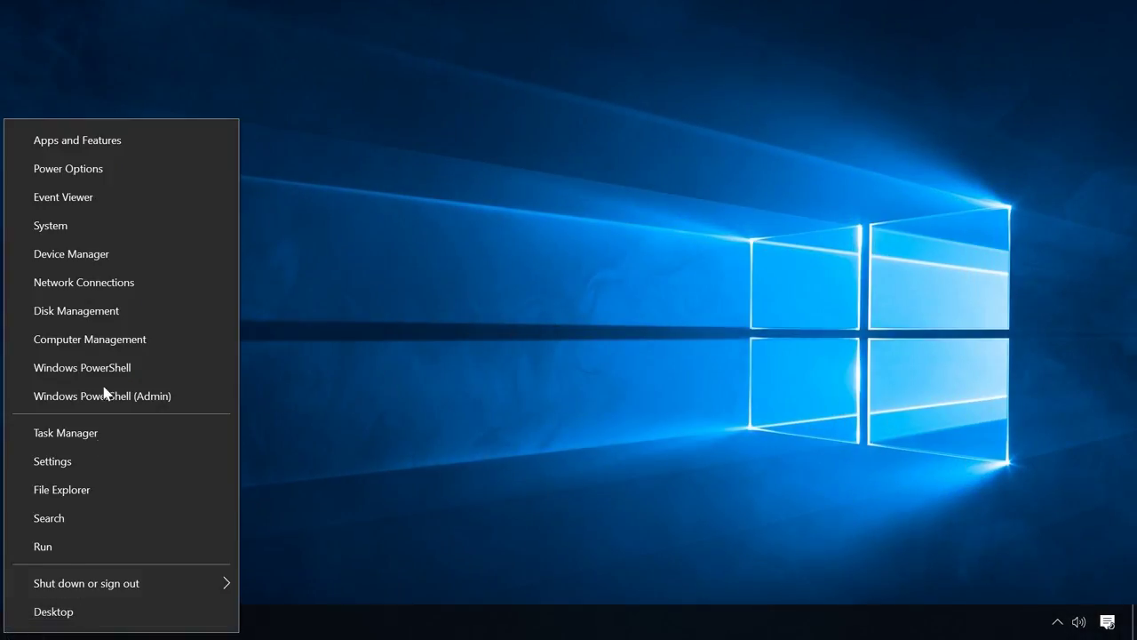
click(106, 256)
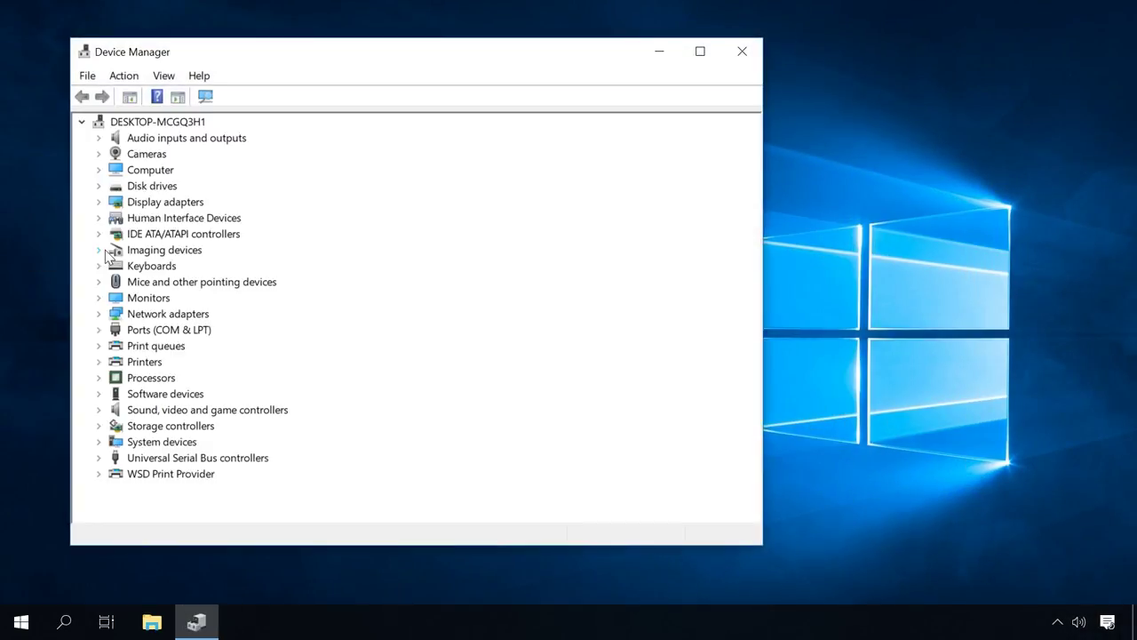
click(98, 139)
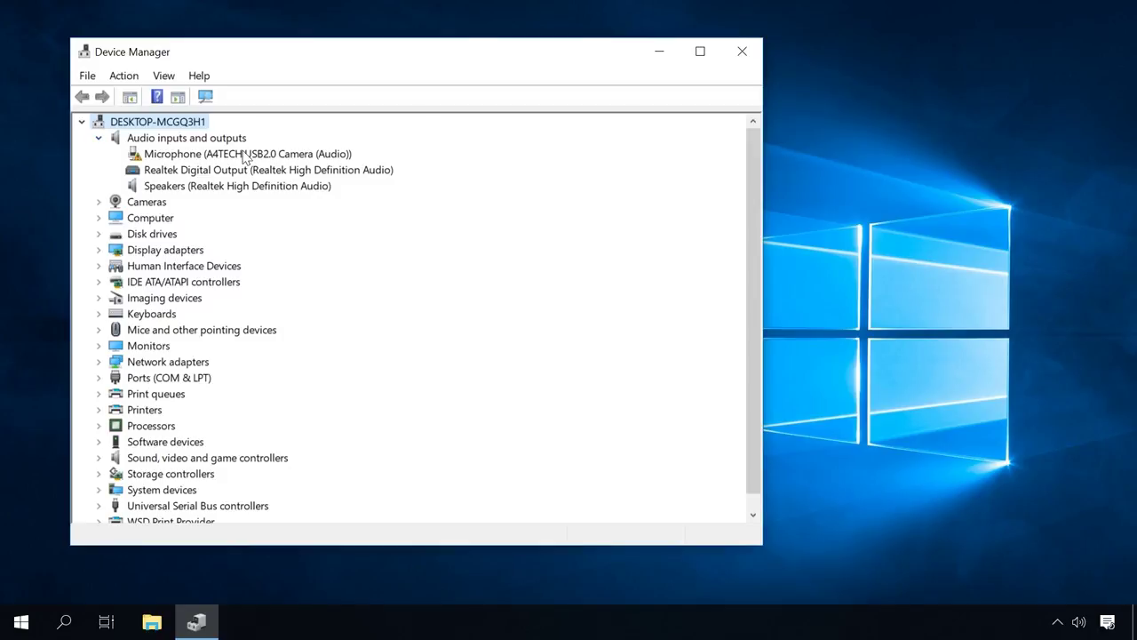
right_click(197, 156)
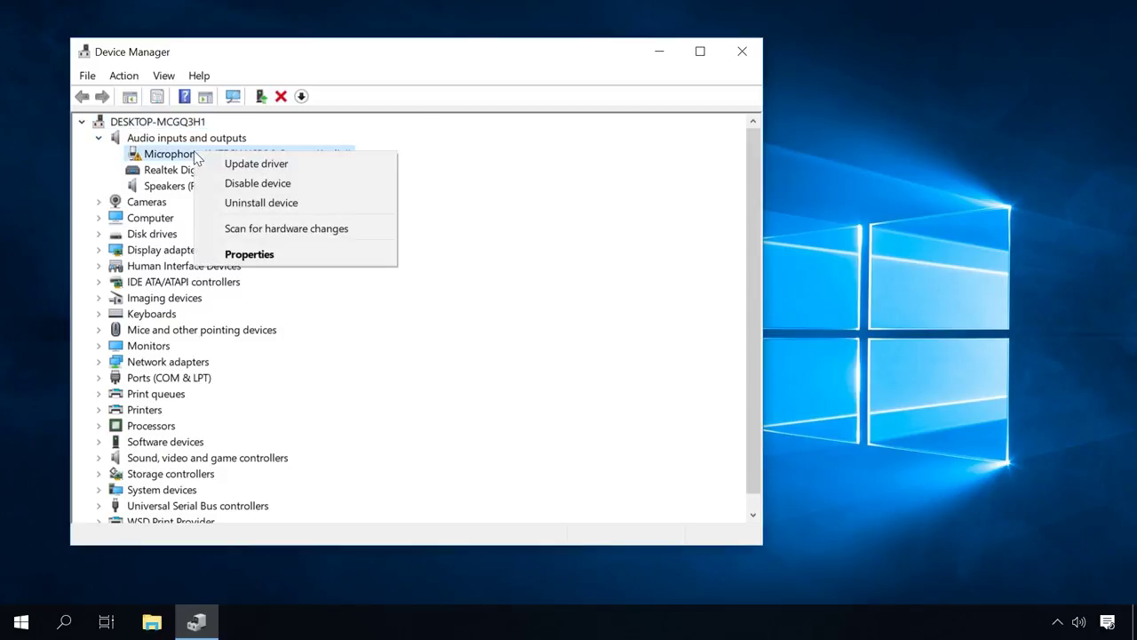
click(253, 205)
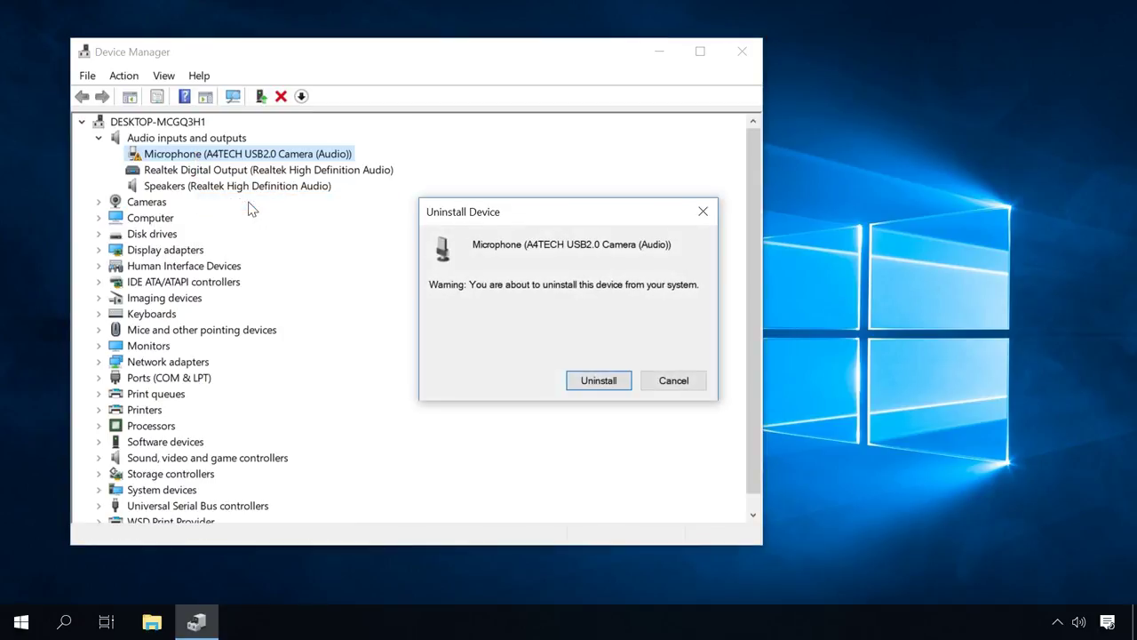
click(598, 379)
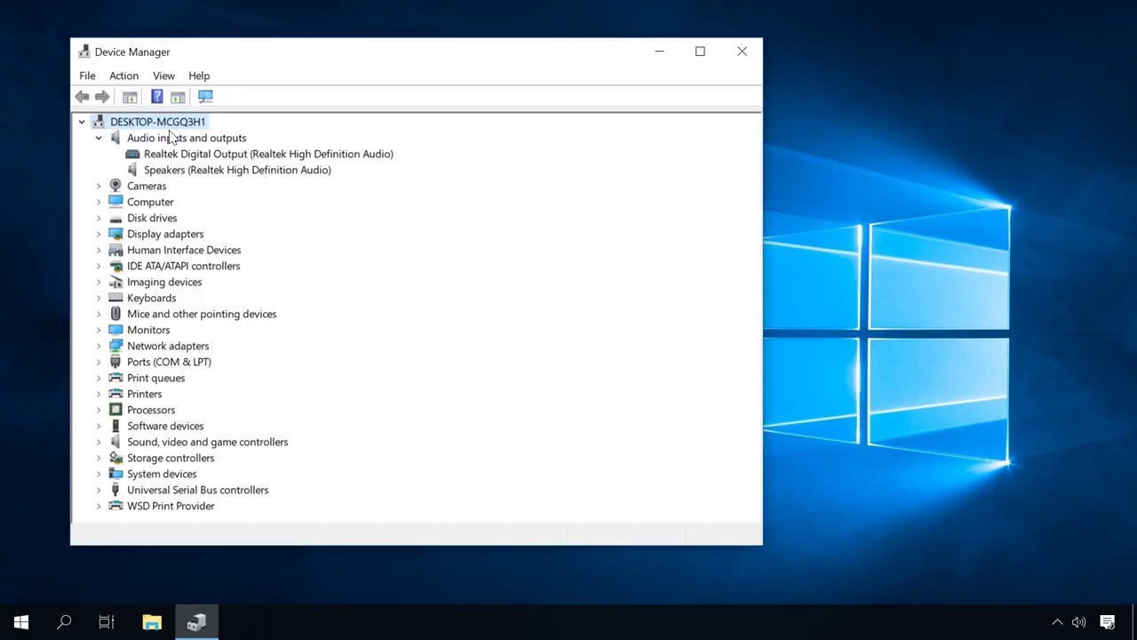
click(123, 76)
click(149, 100)
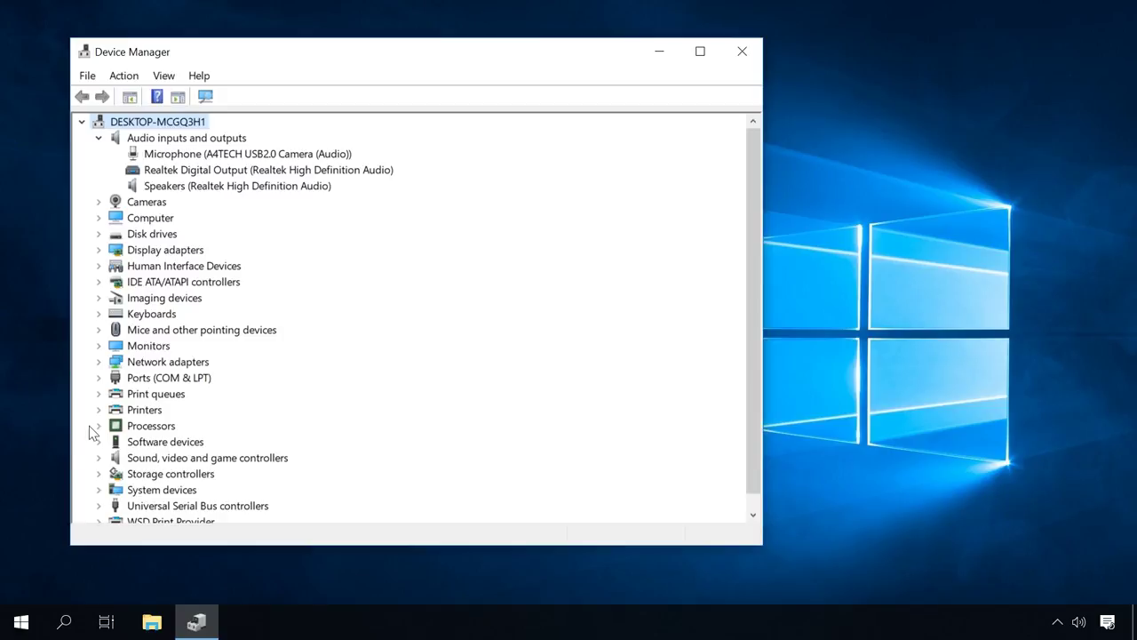
Step: Uninstall Realtek High Definition Audio from the sound, video and game controllers without deleting its driver software
click(98, 458)
scroll(213, 411, down, 1)
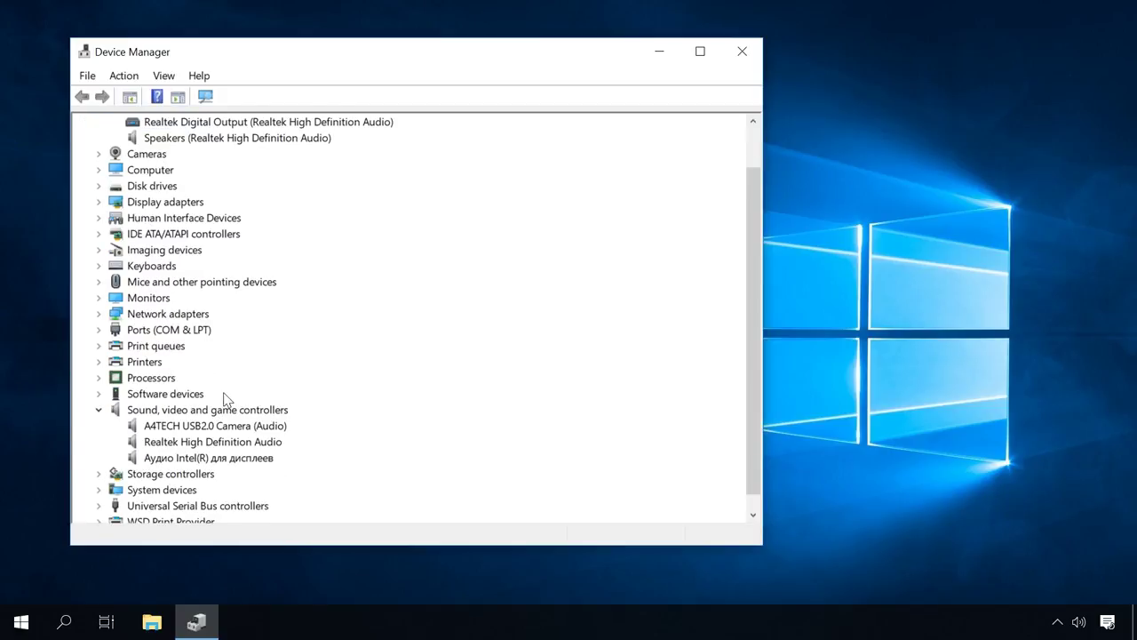
scroll(224, 404, down, 1)
click(222, 427)
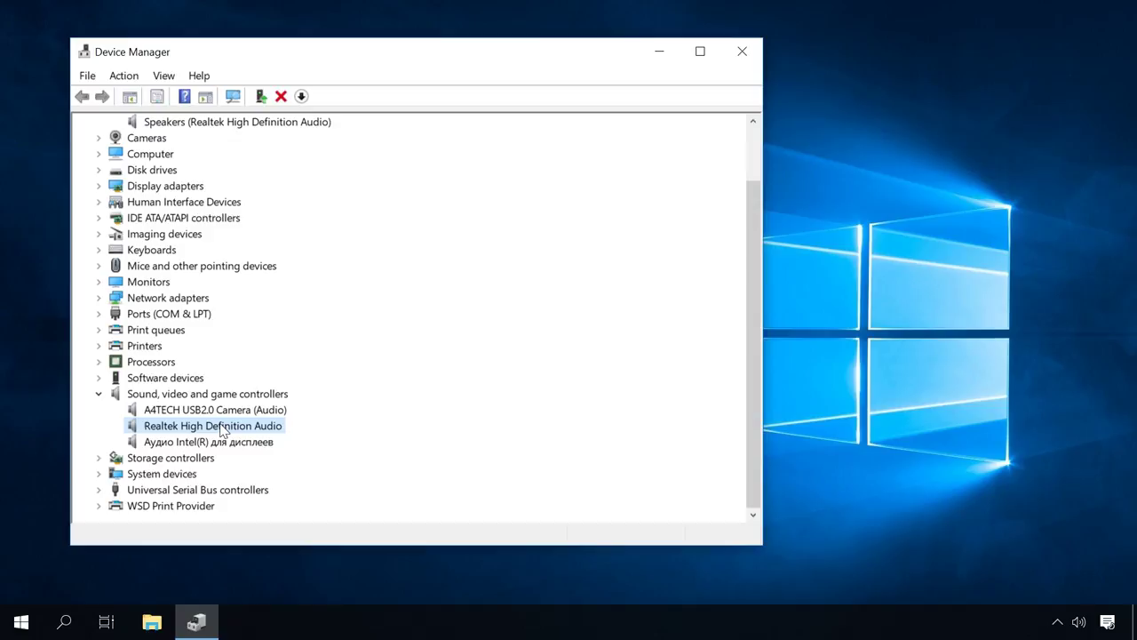
right_click(222, 430)
click(276, 478)
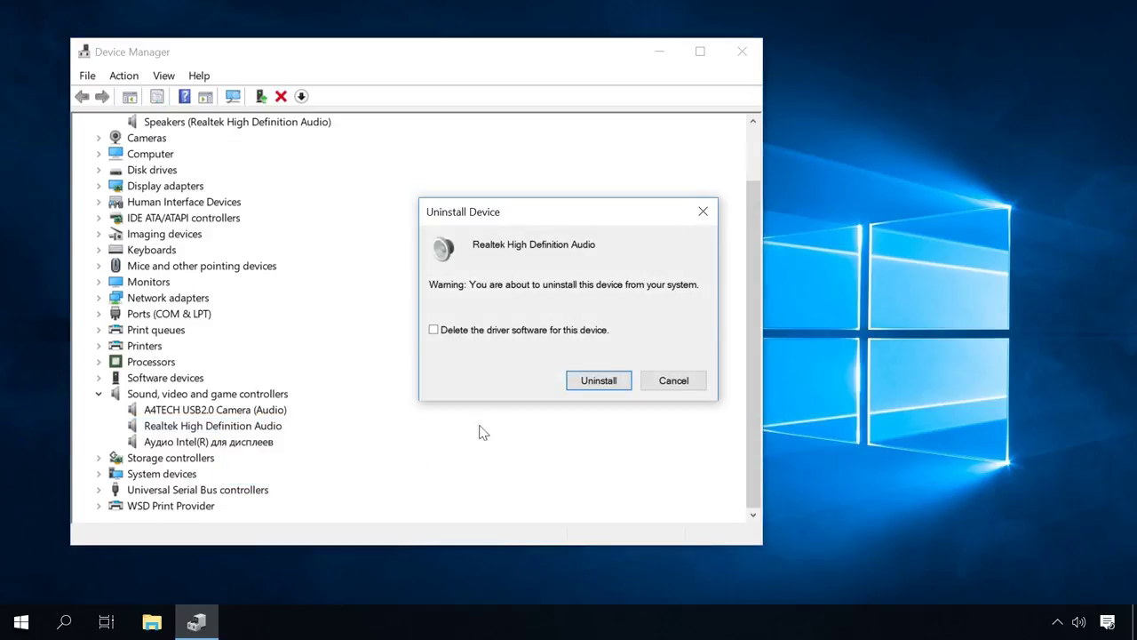
click(597, 379)
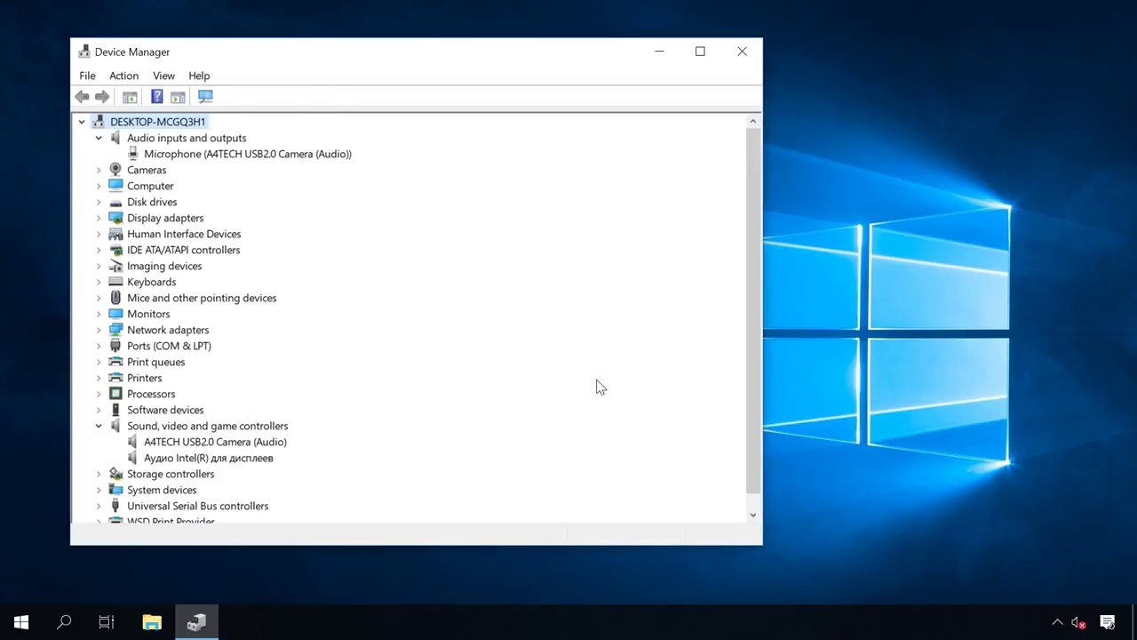
Step: Scan for hardware changes to reinstall the Realtek High Definition Audio device and select it in the device tree
click(125, 77)
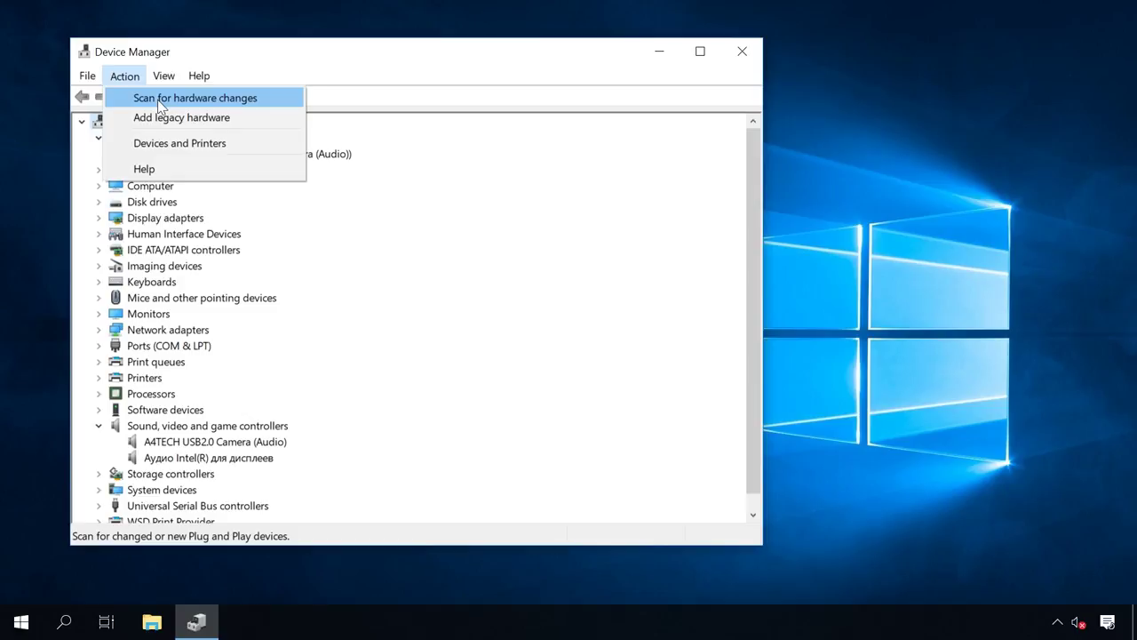
click(157, 99)
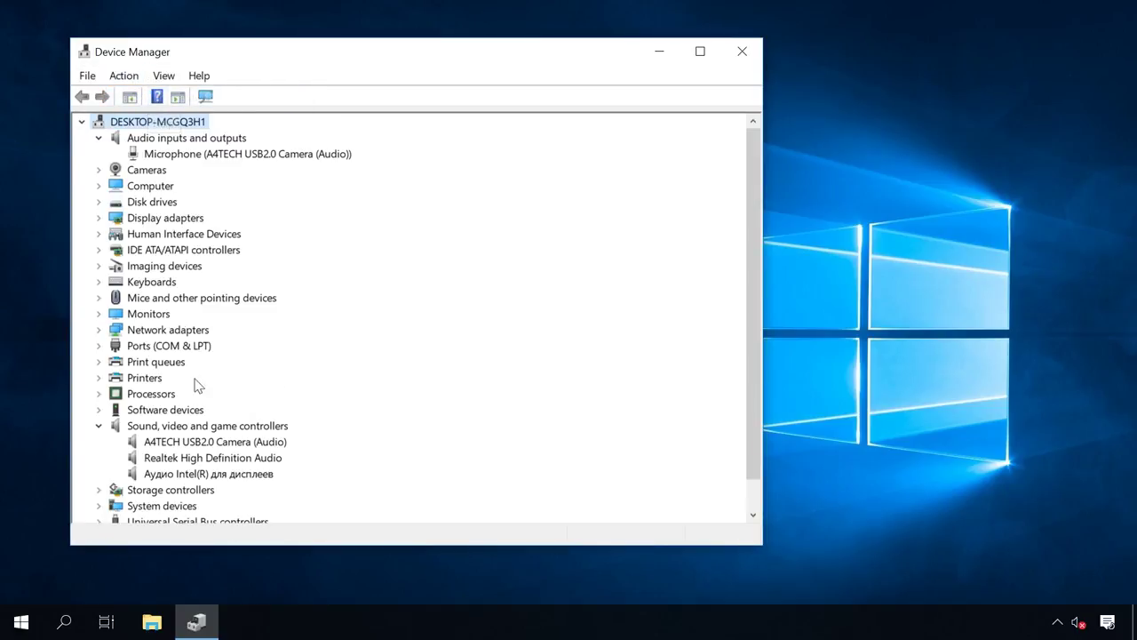
click(193, 471)
click(197, 457)
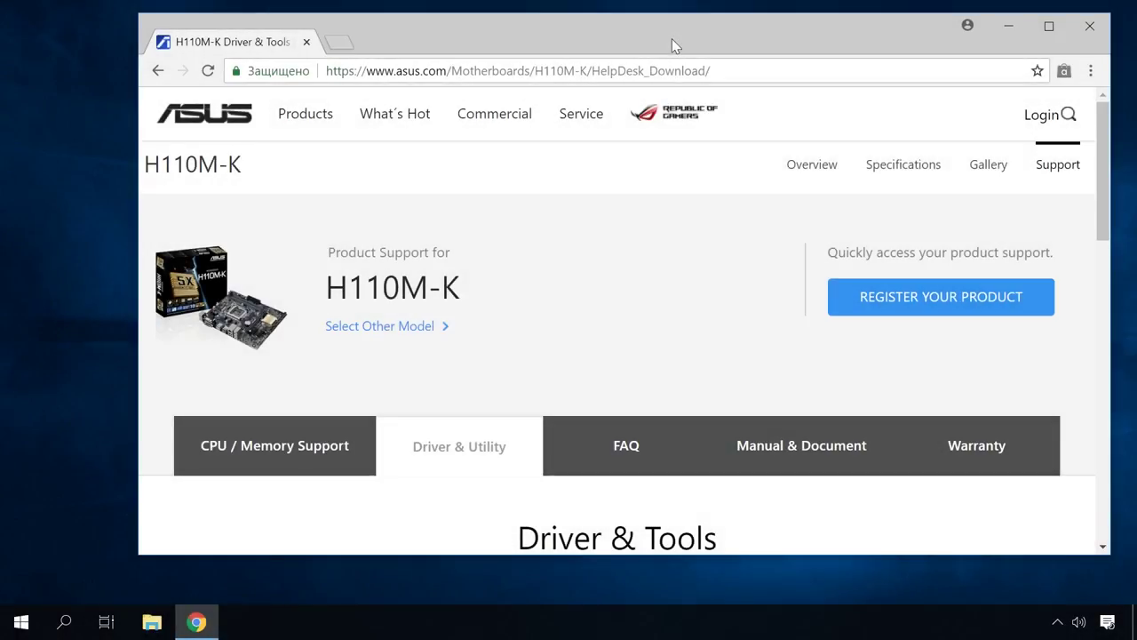
Step: On the ASUS H110M-K support page in Chrome, choose Windows 10 64-bit as the OS and find the Realtek Audio Driver
scroll(654, 270, down, 2)
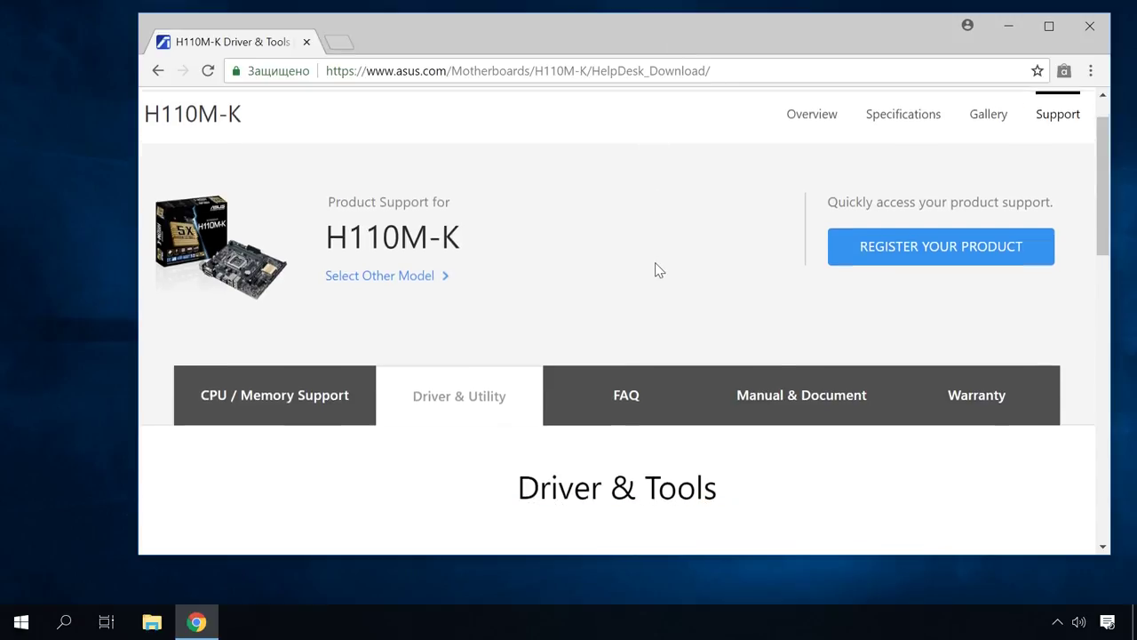
scroll(654, 269, down, 3)
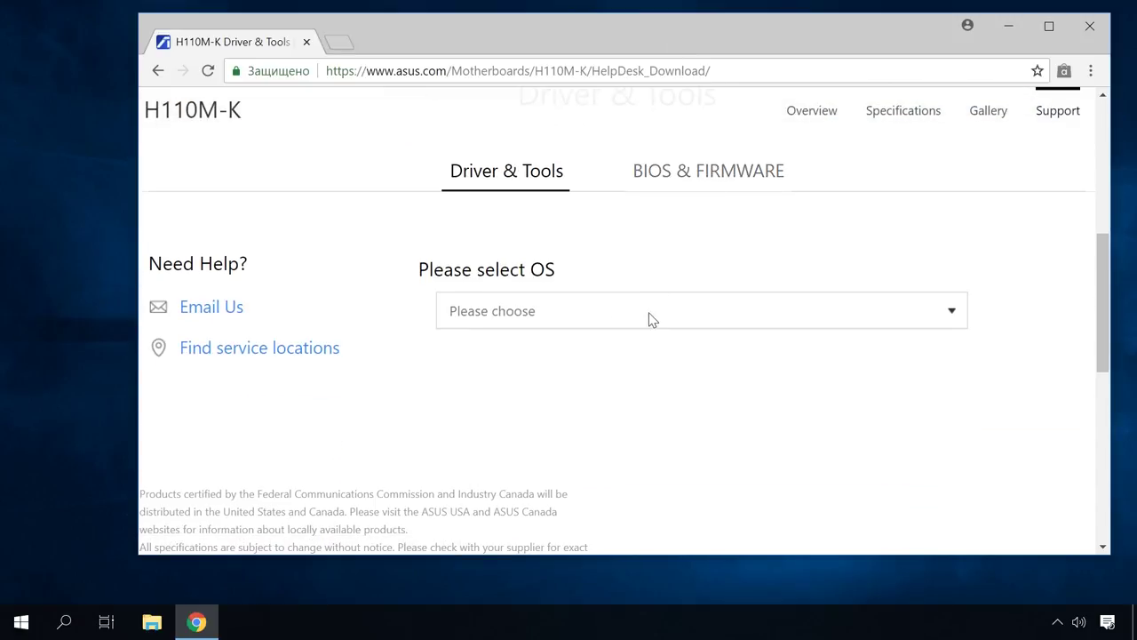
click(647, 320)
click(525, 360)
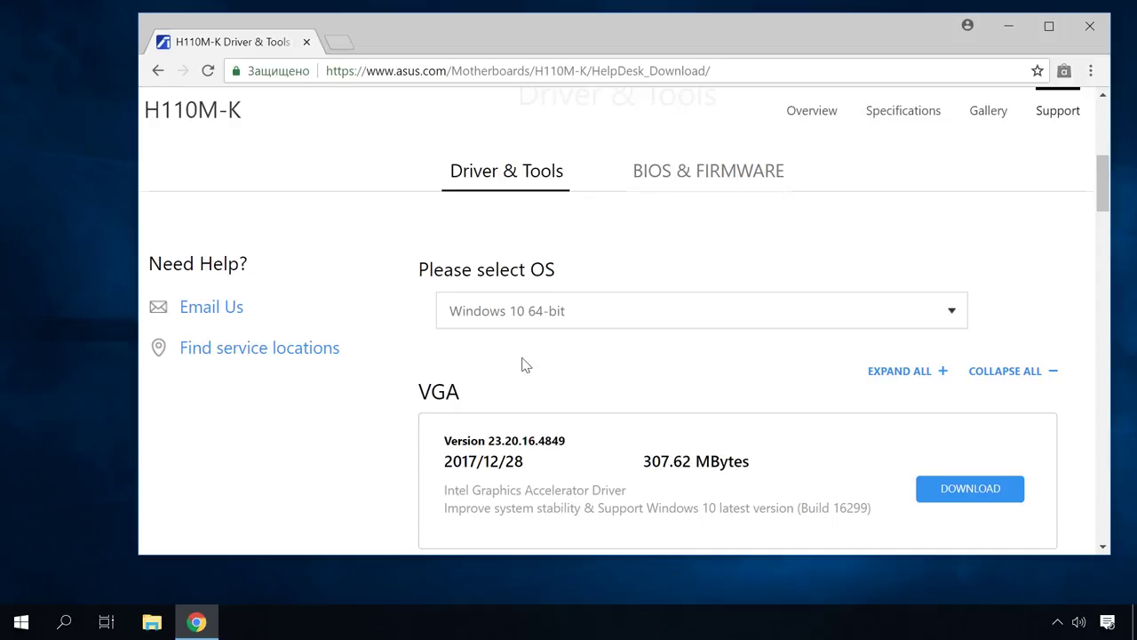
scroll(522, 364, down, 2)
scroll(523, 362, down, 6)
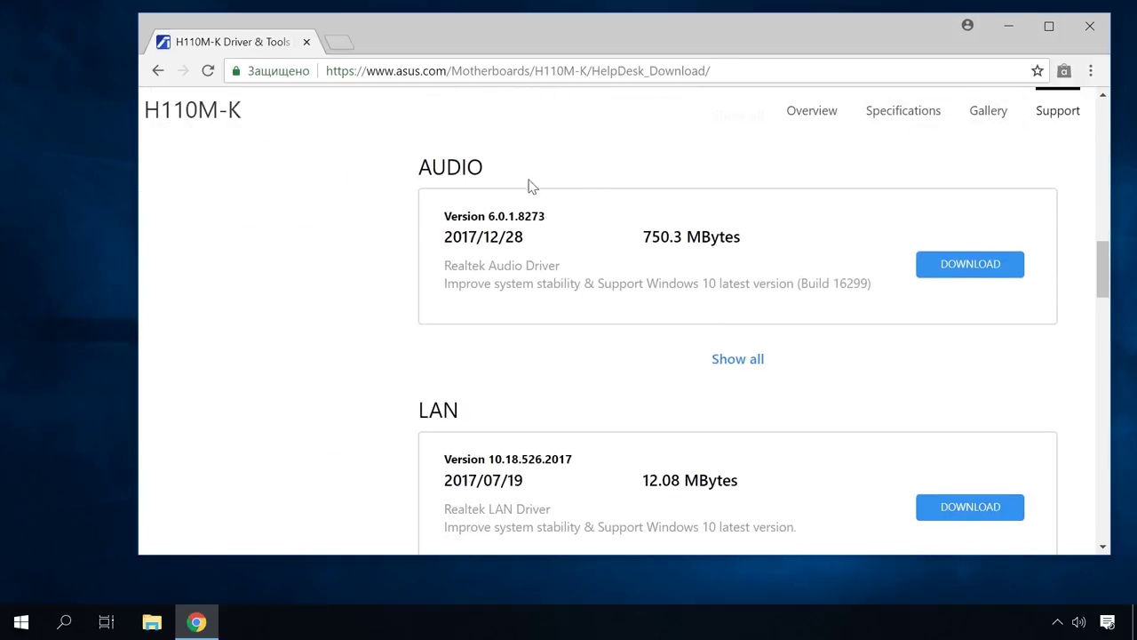
Step: Download the Realtek Audio Driver version 6.0.1.8273 from the H110M-K support page
click(945, 264)
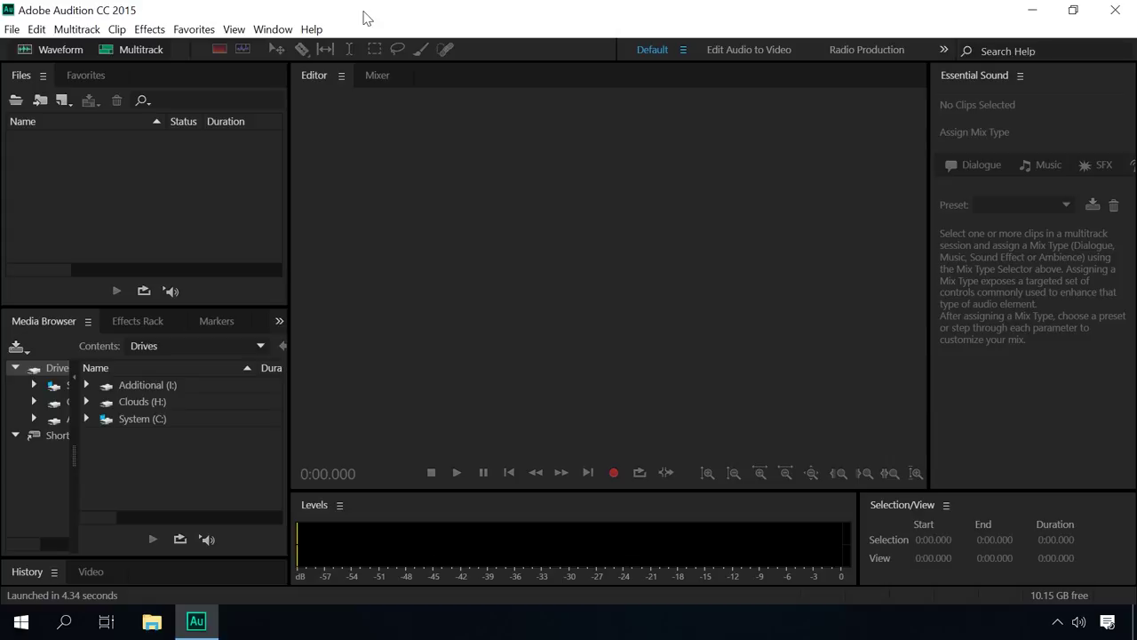
Step: In Adobe Audition's audio hardware preferences, choose Microphone (A4TECH USB2.0 Camera (Audio)) as the default input and apply the preferences
click(40, 30)
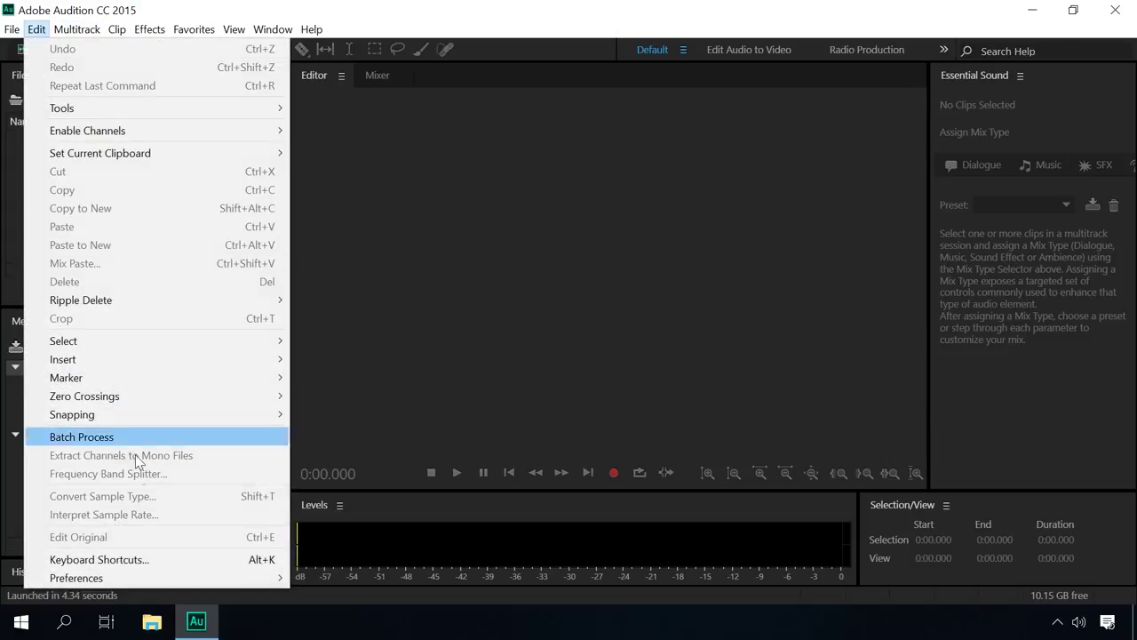
mouse_move(165, 579)
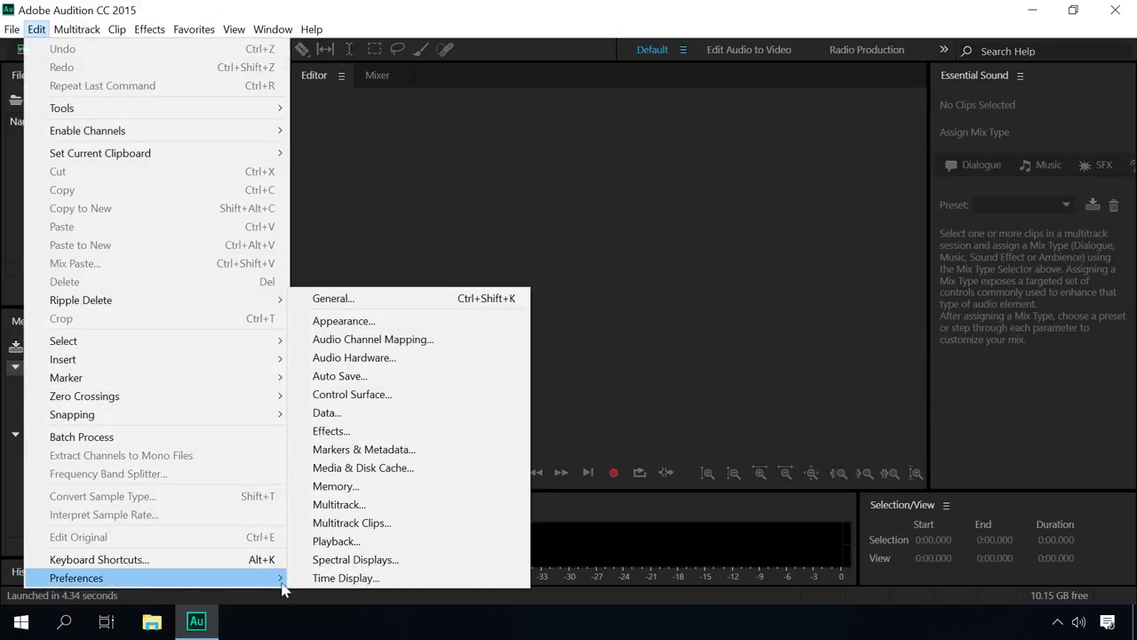
click(361, 358)
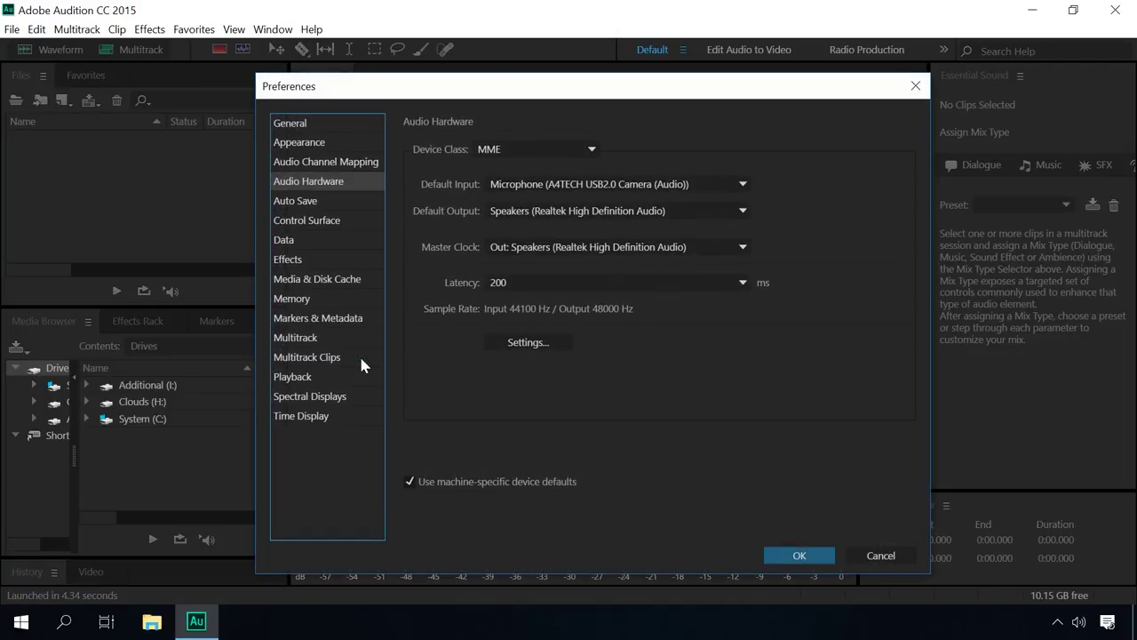
click(518, 184)
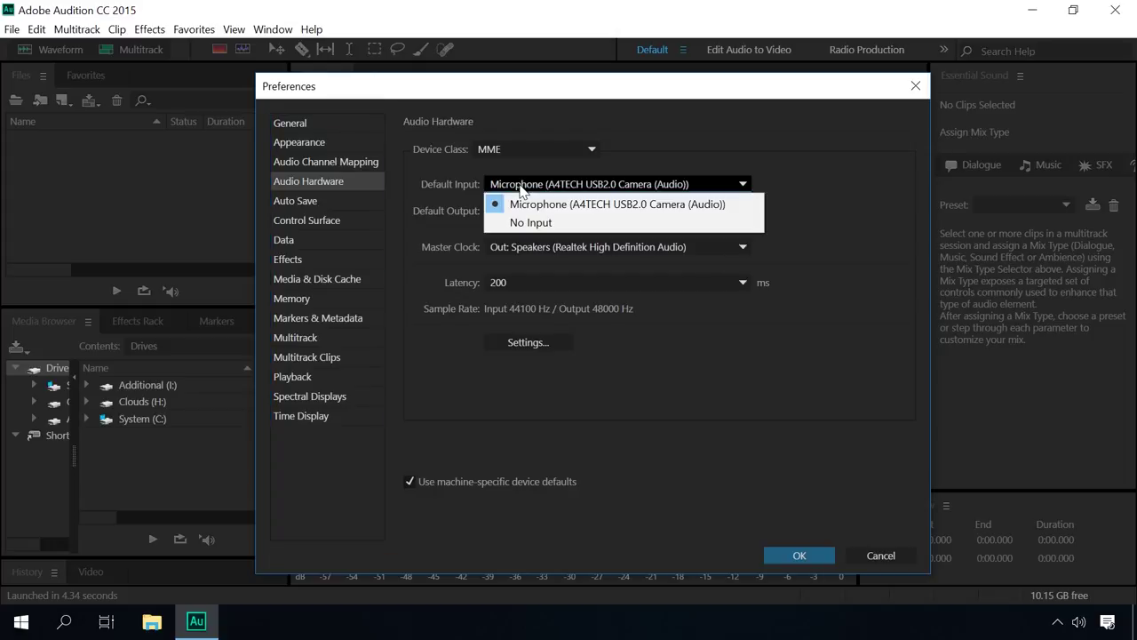
click(597, 204)
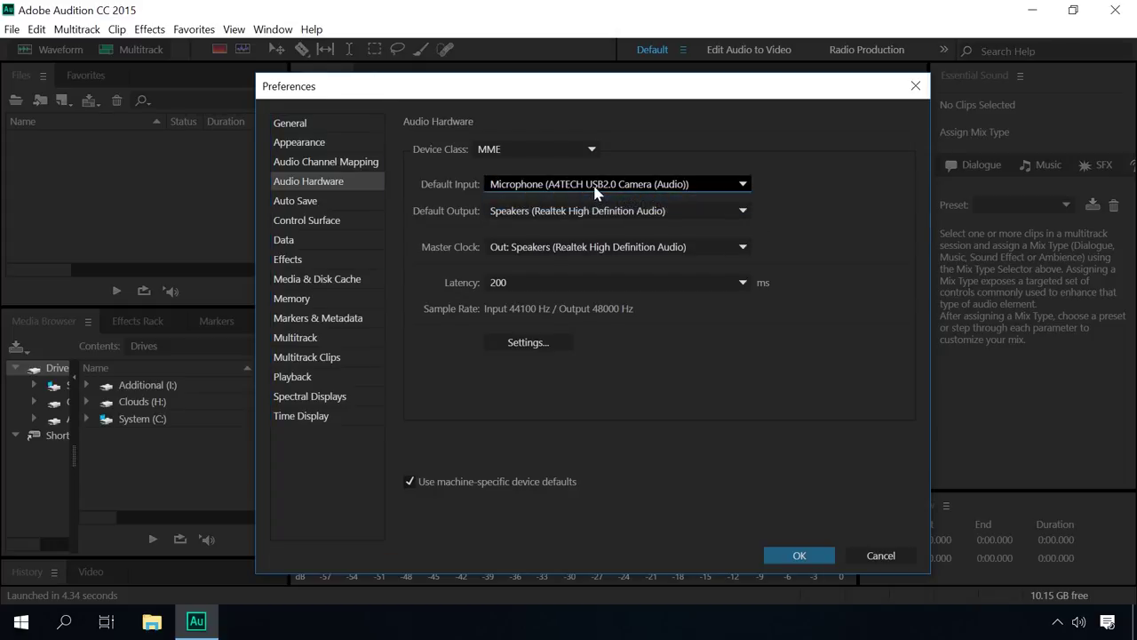
click(799, 552)
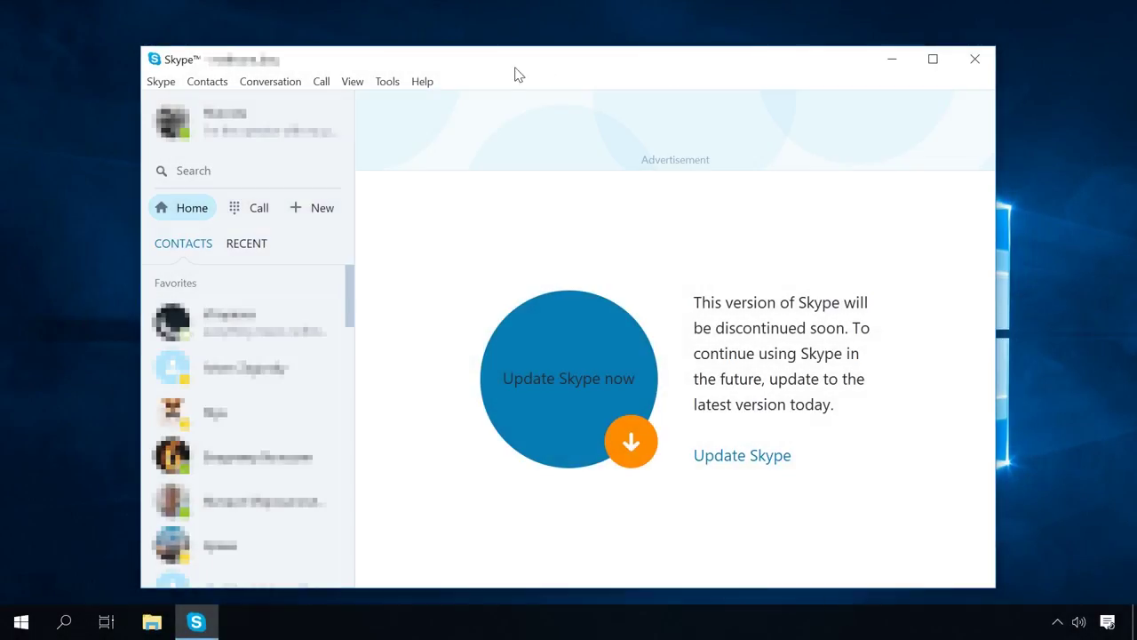
Step: In Skype's audio settings, select the A4TECH USB2.0 Camera microphone, disable automatic microphone adjustment and save the options
click(388, 87)
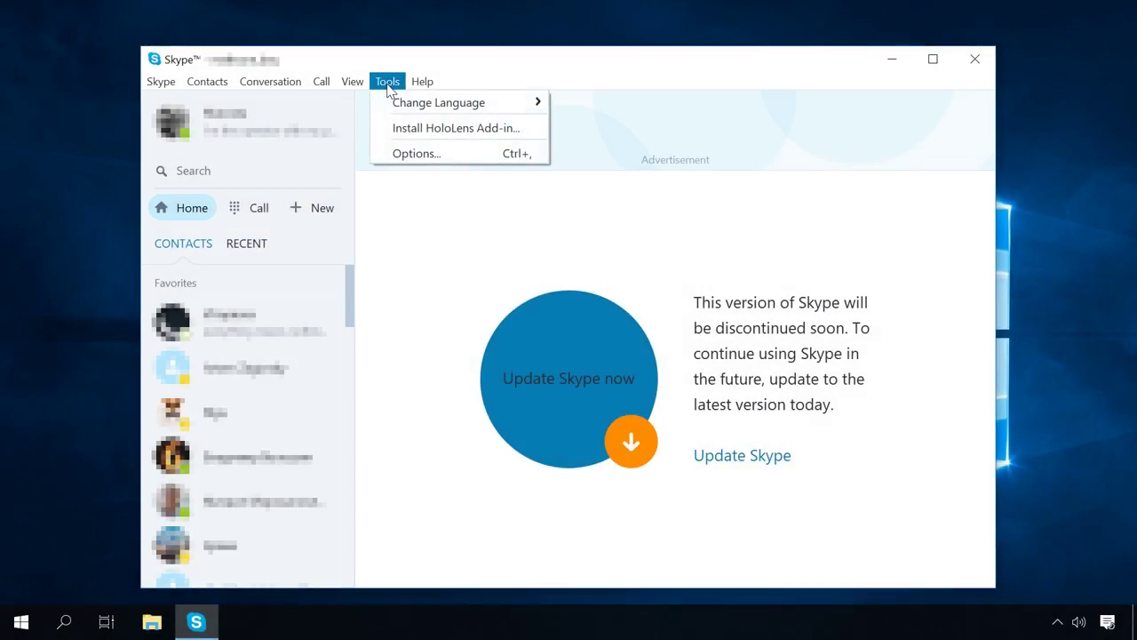
click(410, 153)
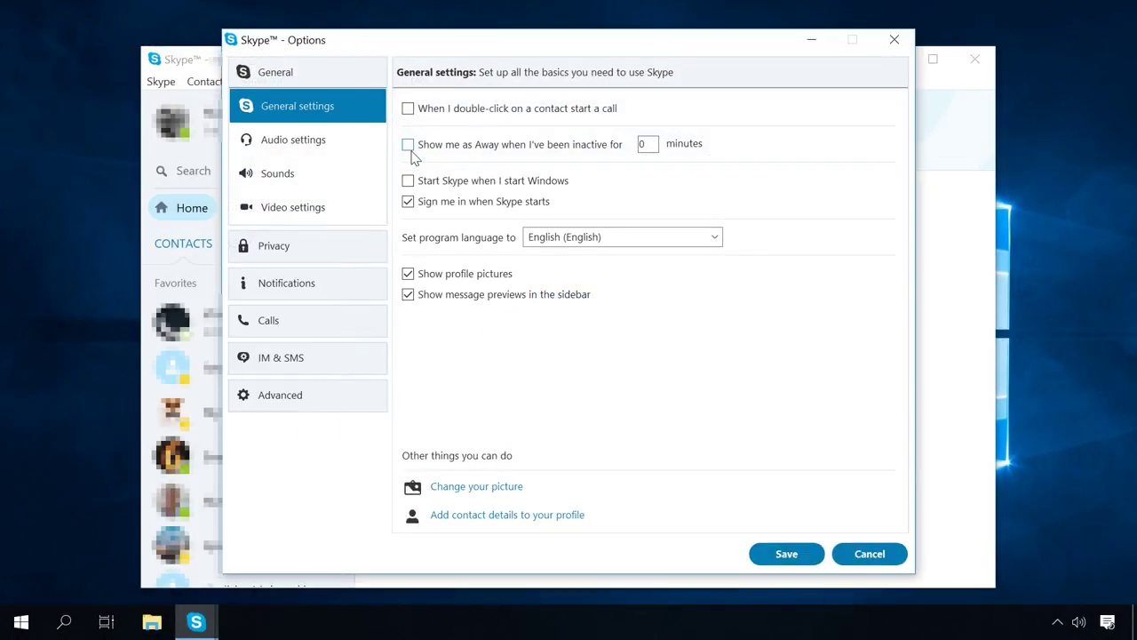
click(298, 142)
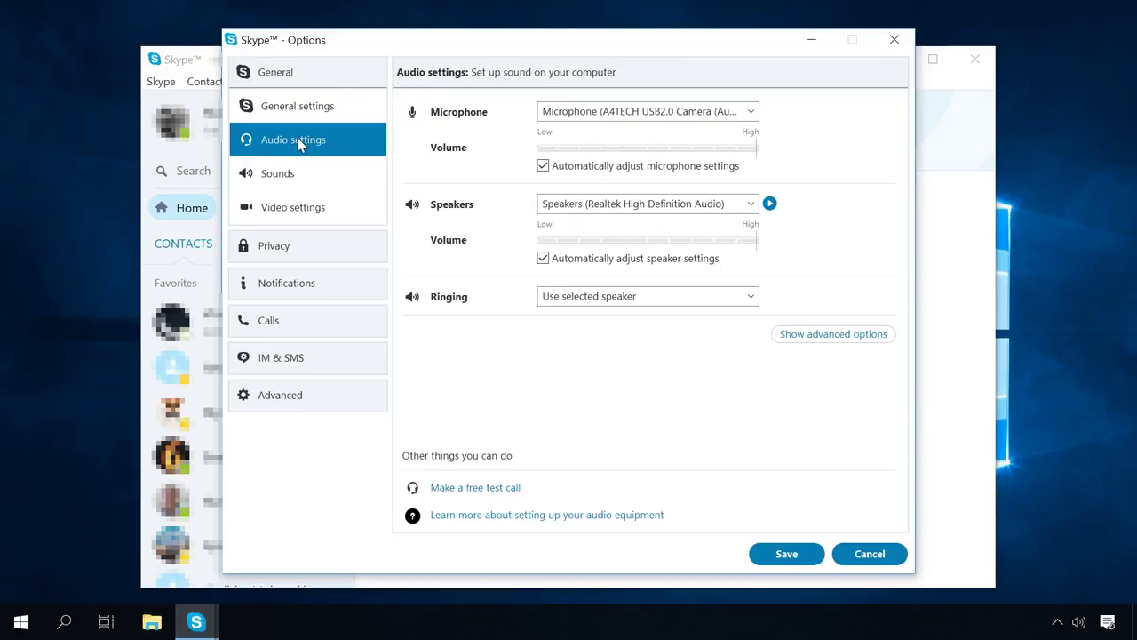
click(586, 115)
click(589, 133)
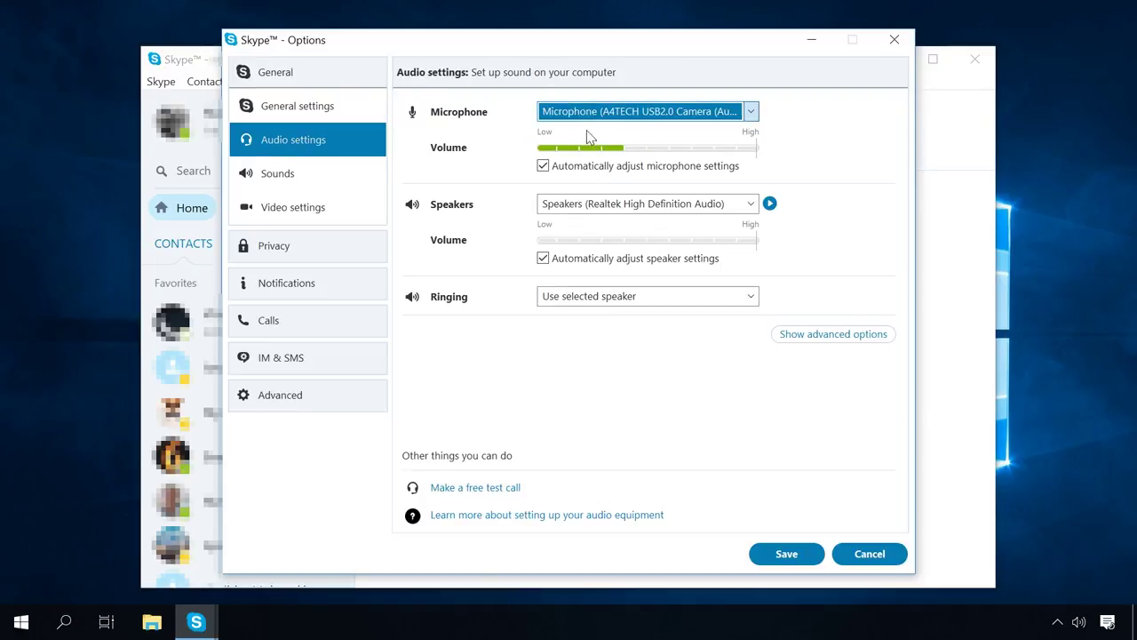
click(543, 167)
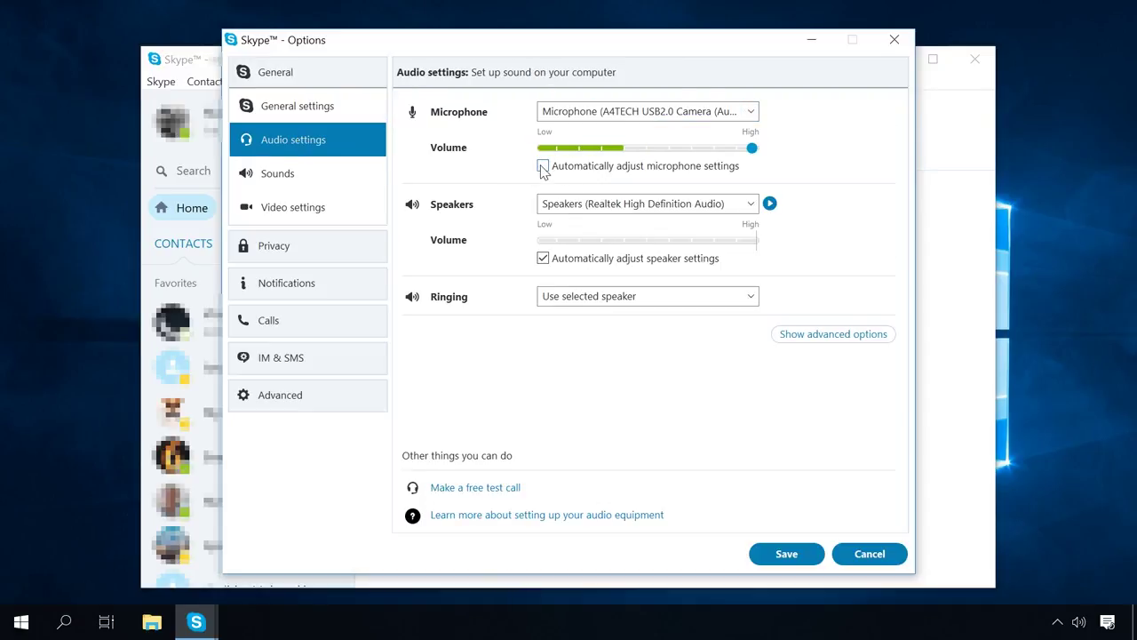
click(787, 557)
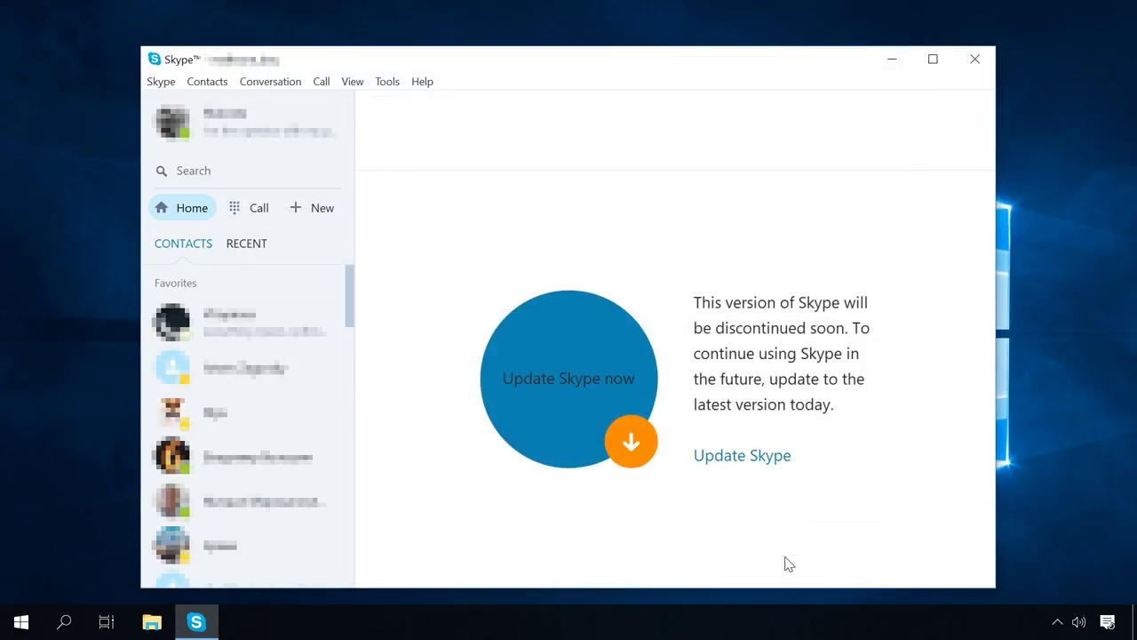